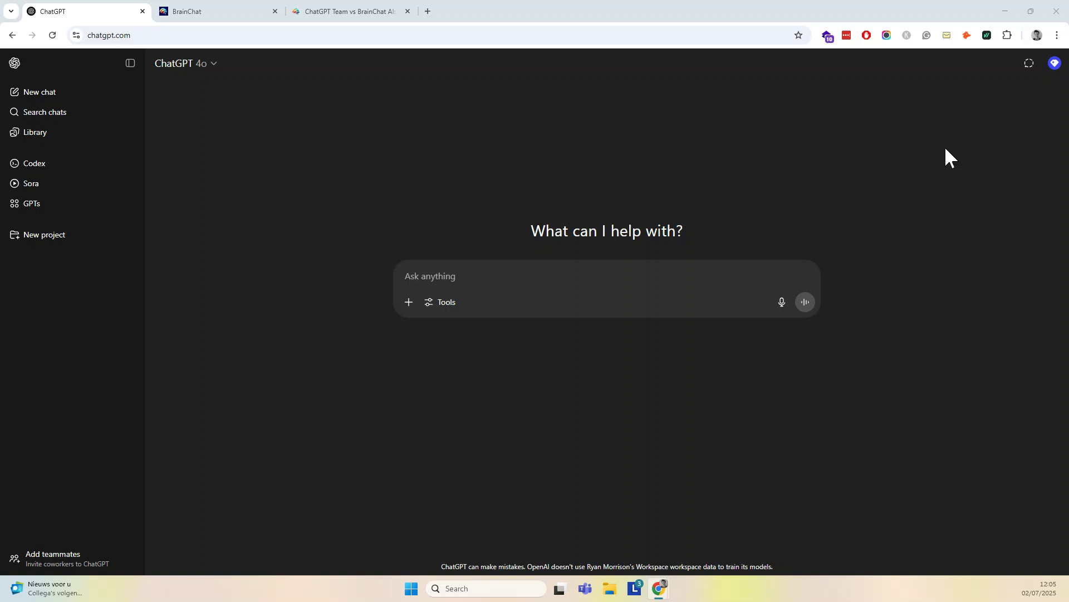
# Step: Start a new ChatGPT chat and send the message 'hello'
pyautogui.click(1053, 67)
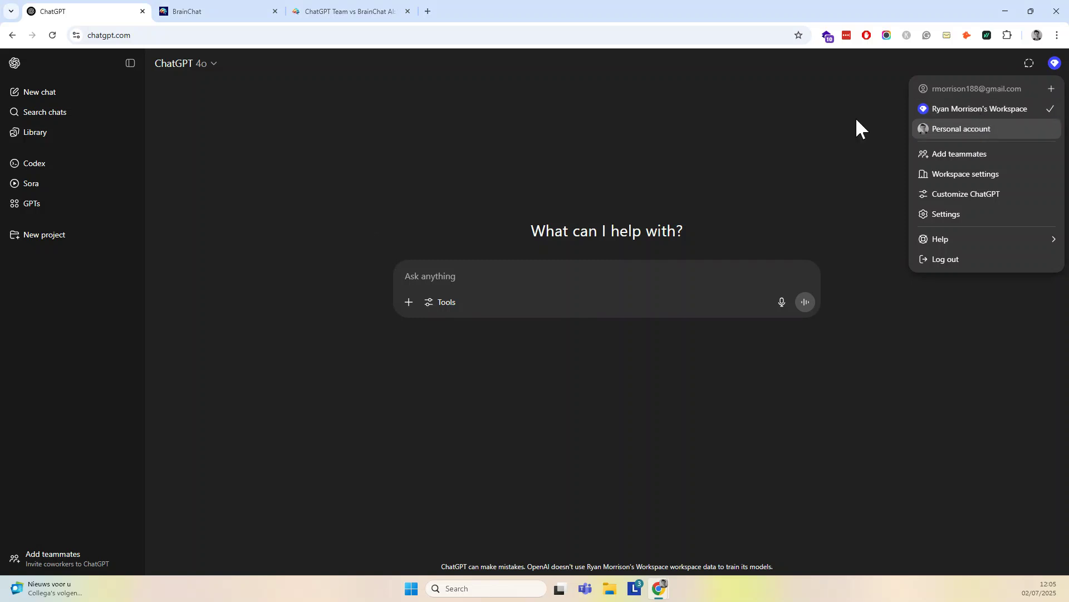
pyautogui.click(713, 128)
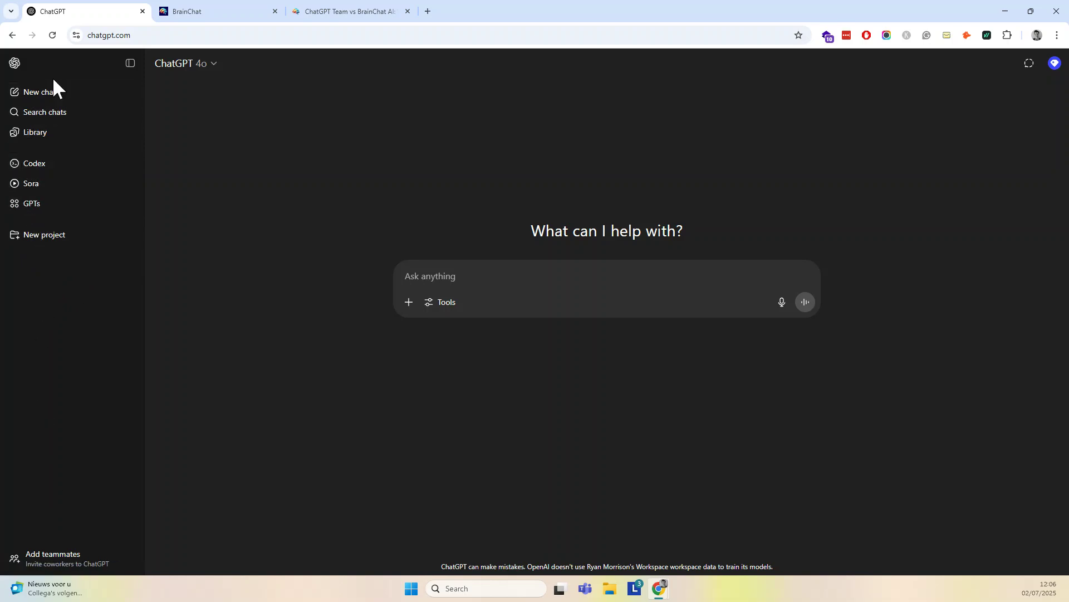
pyautogui.click(51, 95)
pyautogui.write('hello')
pyautogui.press('Return')
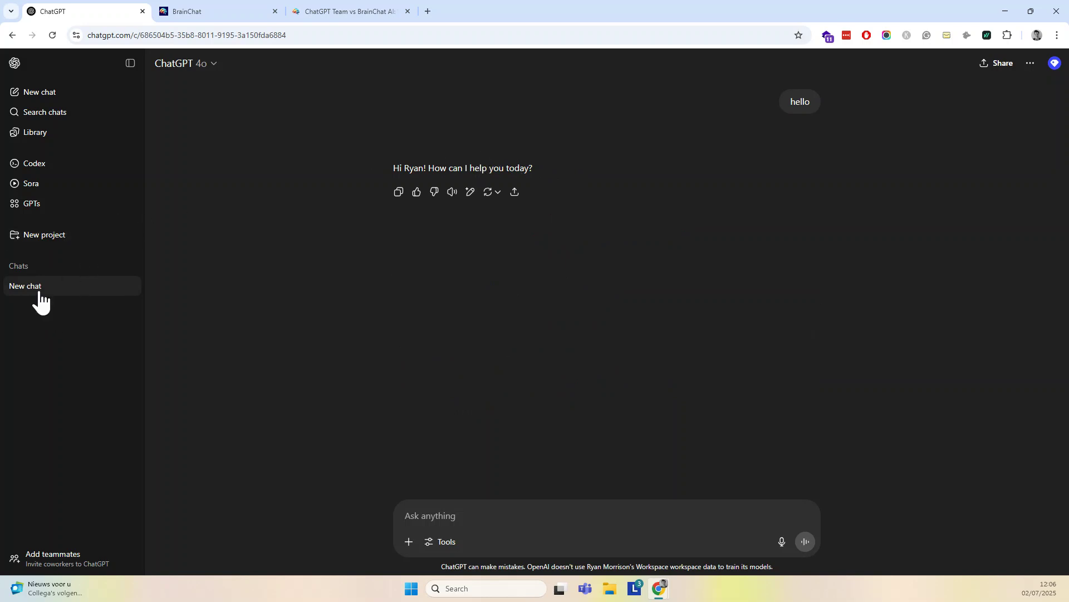
# Step: Rename the new conversation to 'Chat 1'
pyautogui.click(130, 287)
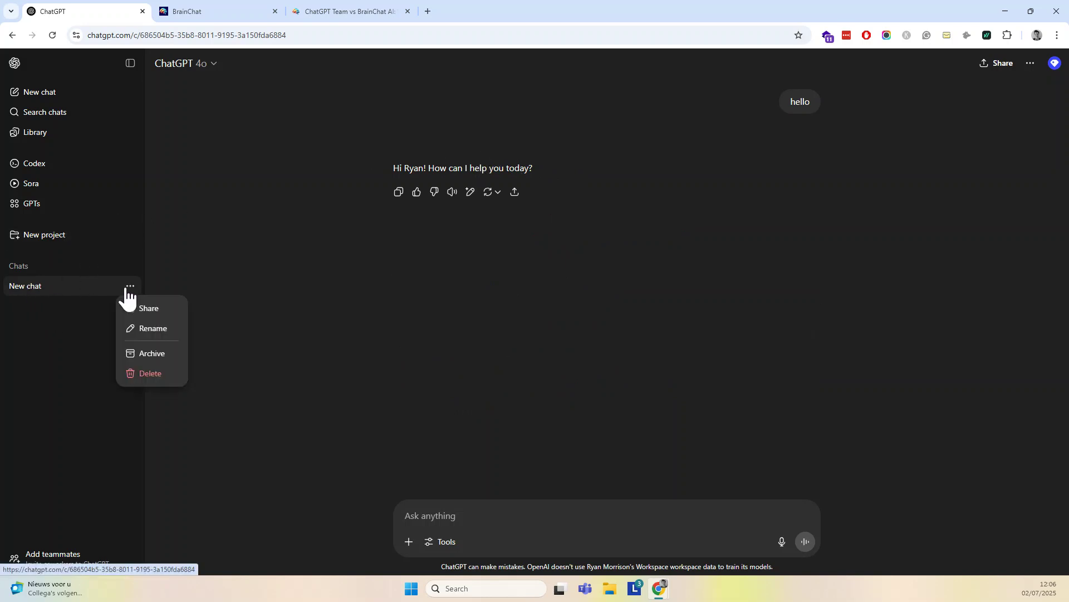
pyautogui.click(148, 330)
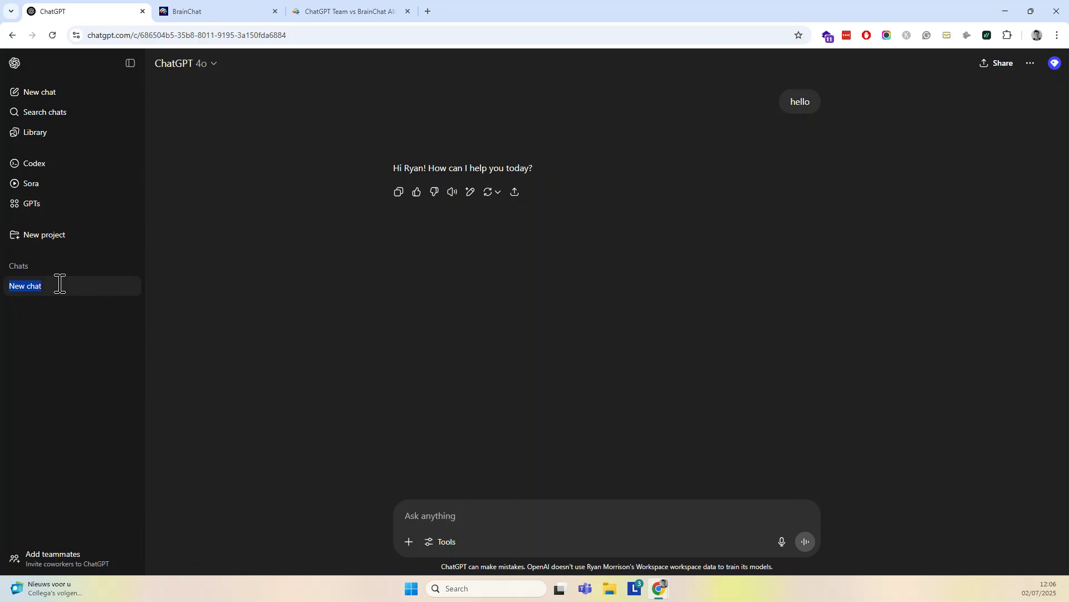
pyautogui.write('C')
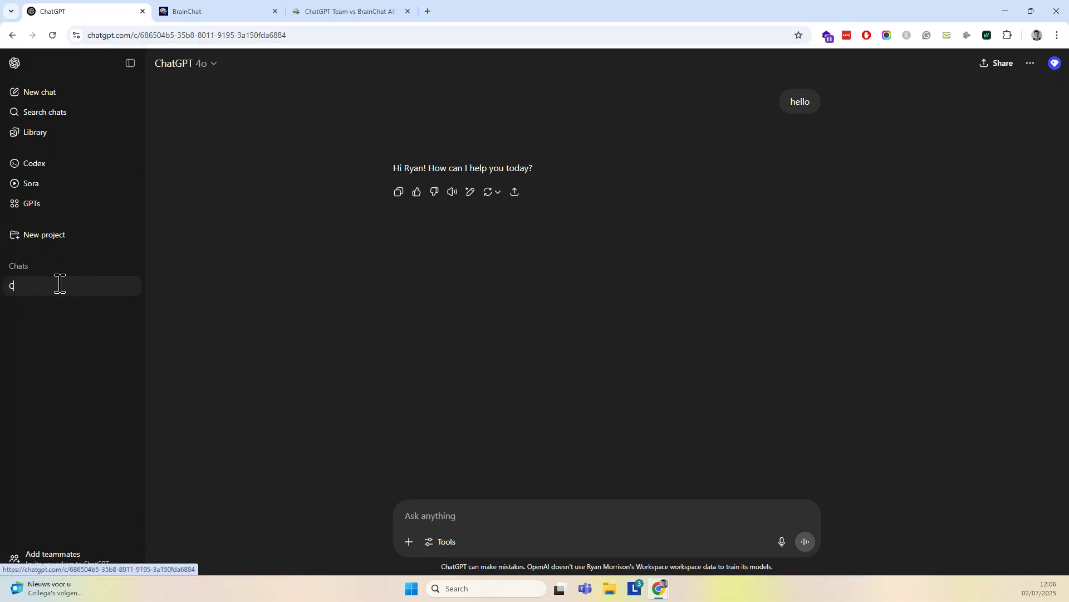
pyautogui.write('hat 1')
pyautogui.press('Return')
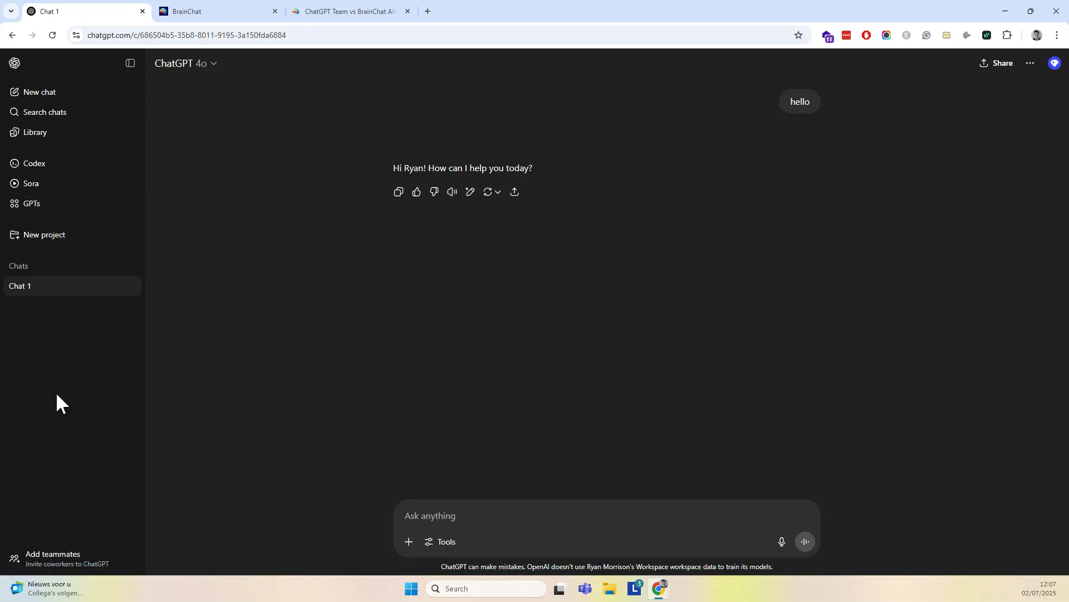
# Step: Create a new ChatGPT project named 'Campaign BF 2025'
pyautogui.click(42, 236)
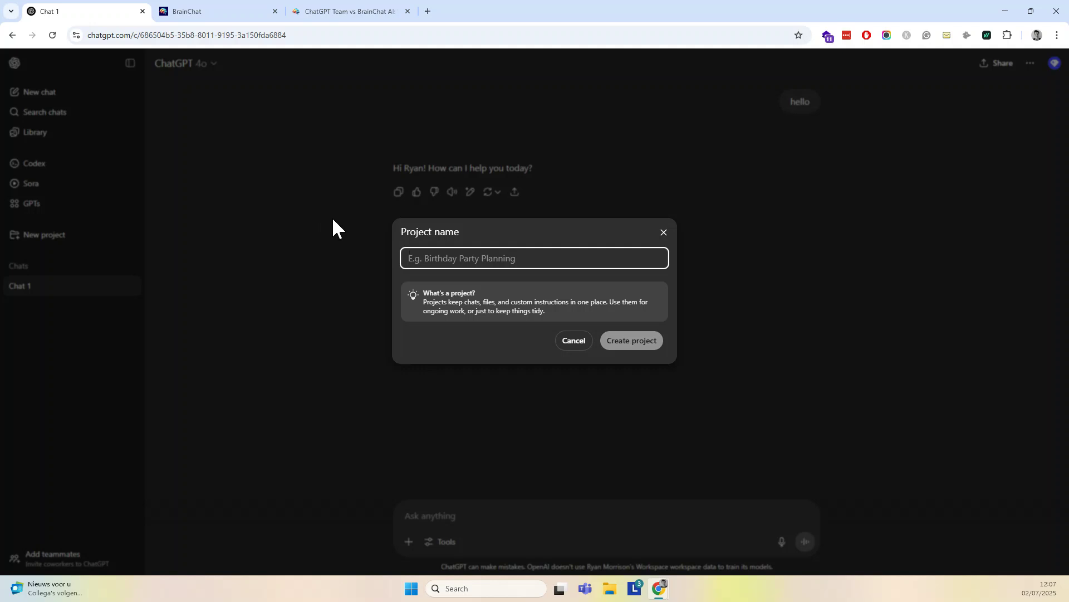
pyautogui.write('Campaign ')
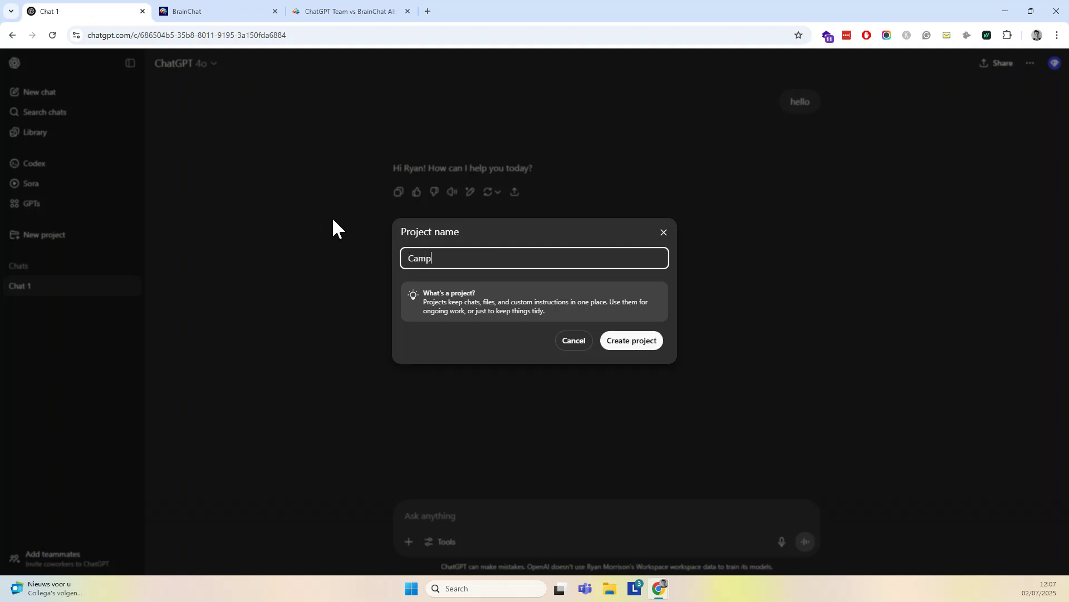
pyautogui.write('BF 2025')
pyautogui.click(639, 346)
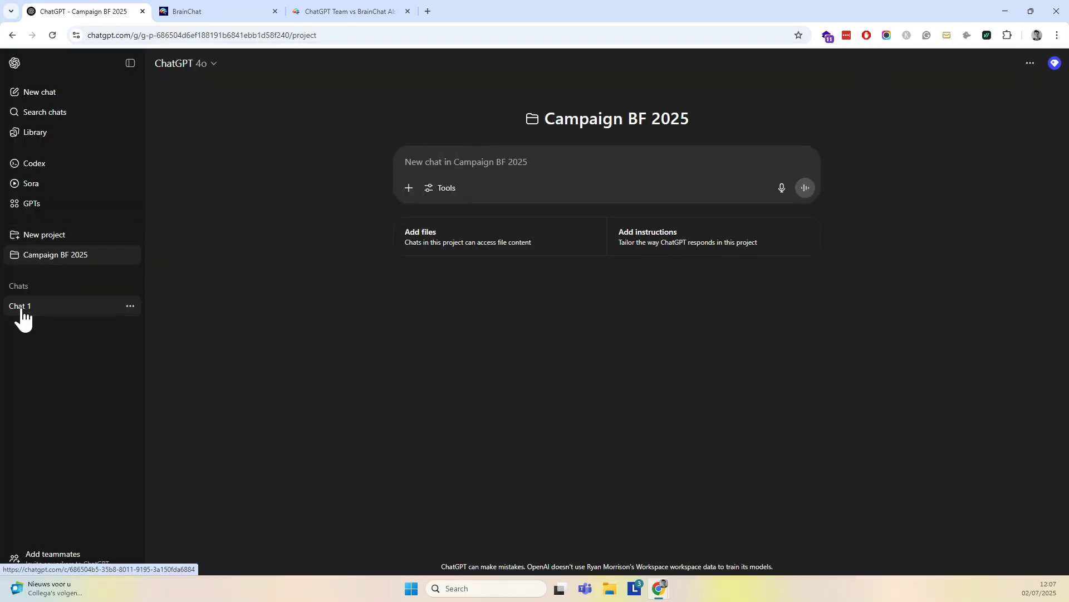
# Step: Drag Chat 1 into the Campaign BF 2025 project and check its options menu
pyautogui.moveTo(21, 309); pyautogui.dragTo(436, 248)
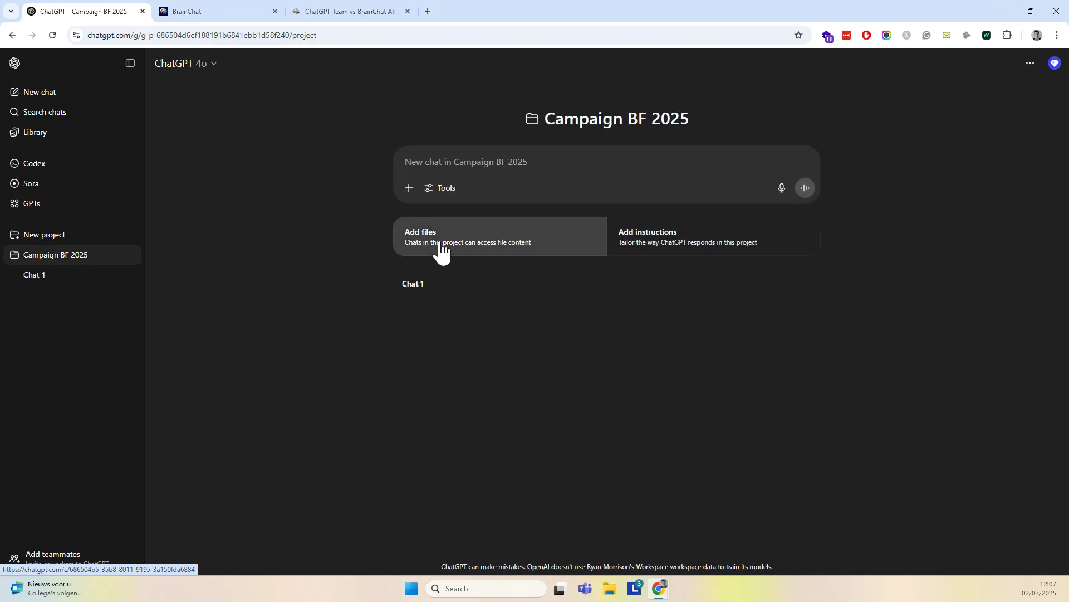
pyautogui.click(130, 275)
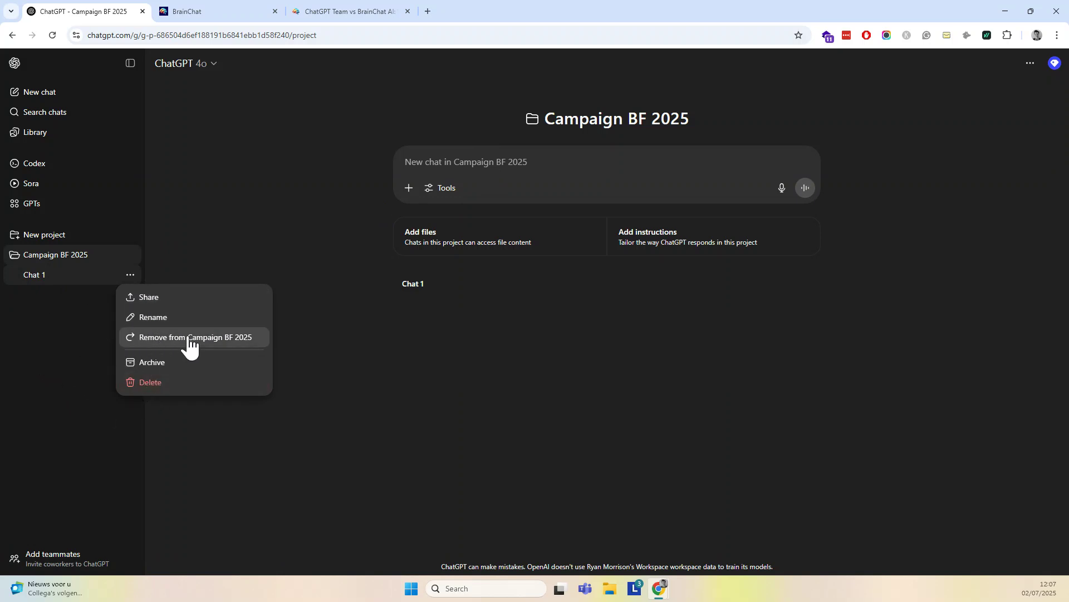
pyautogui.click(17, 343)
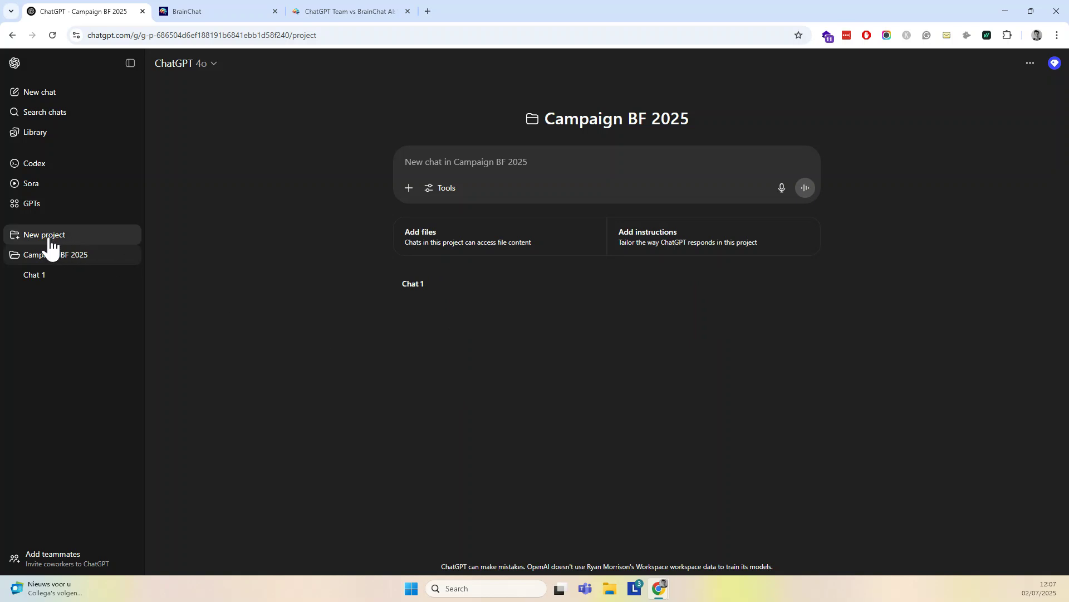
pyautogui.click(42, 112)
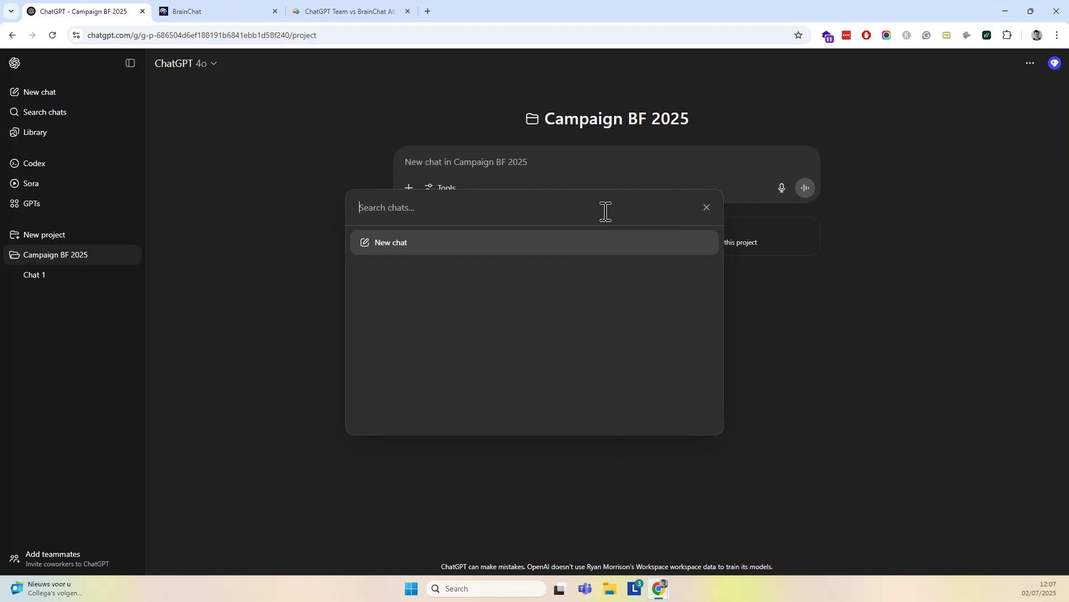
pyautogui.write('chat 1')
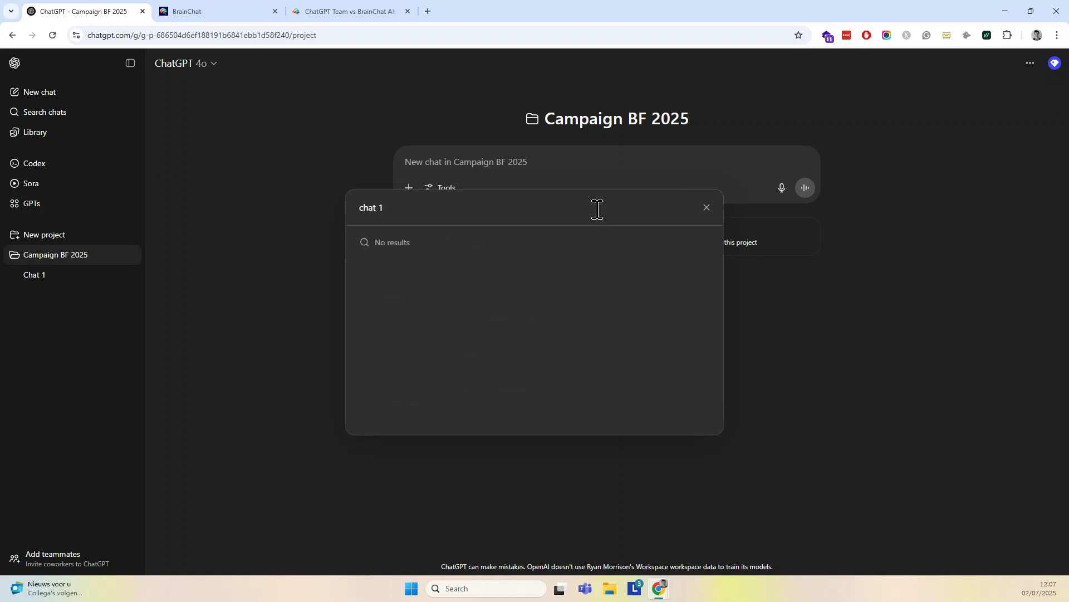
pyautogui.tripleClick(385, 205)
pyautogui.press('BackSpace')
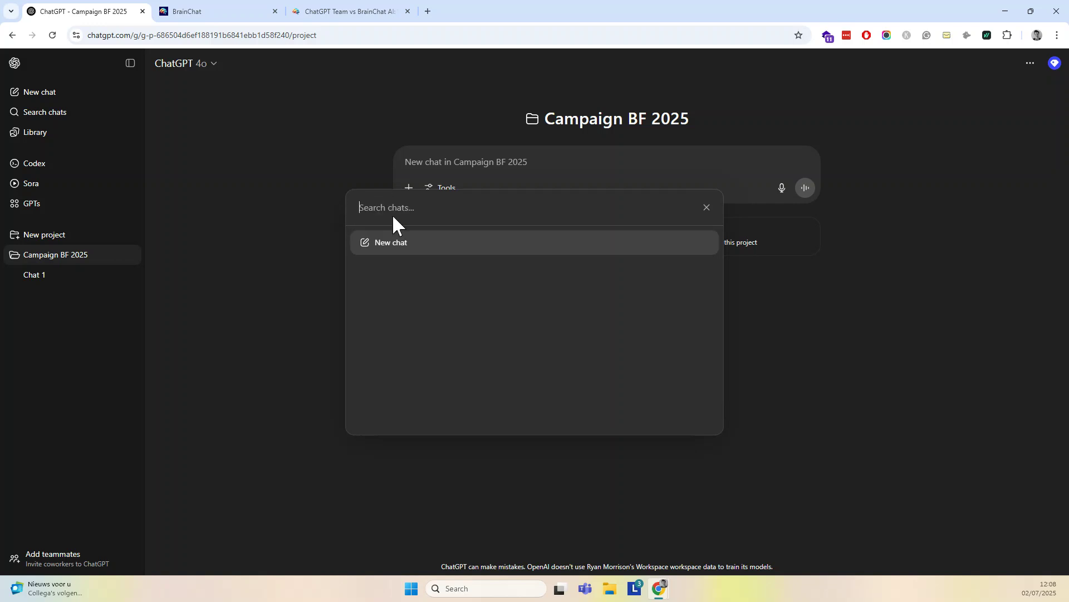
pyautogui.write('chat')
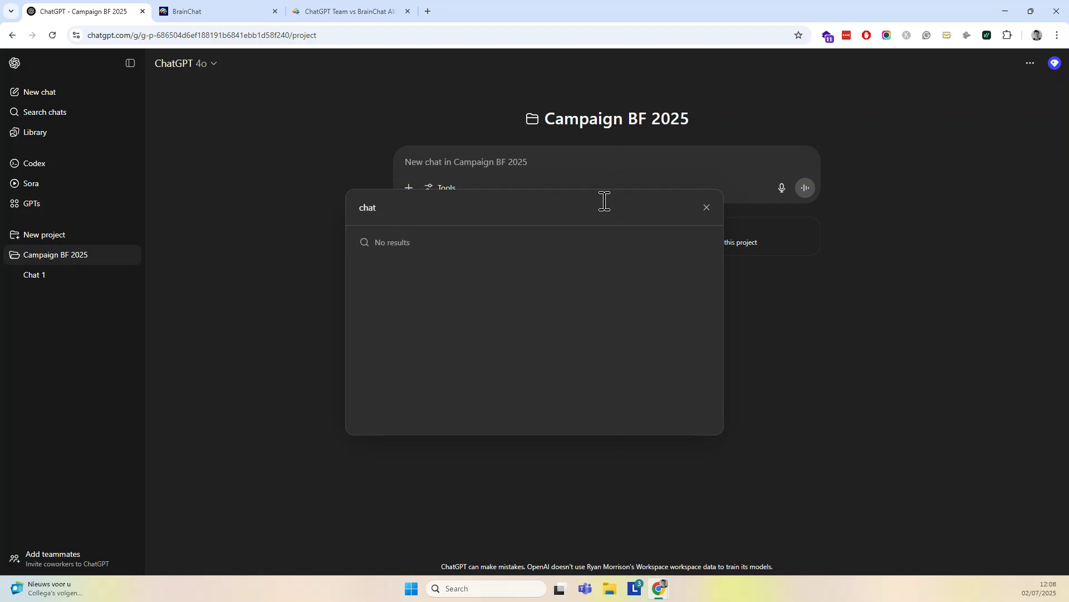
pyautogui.click(705, 208)
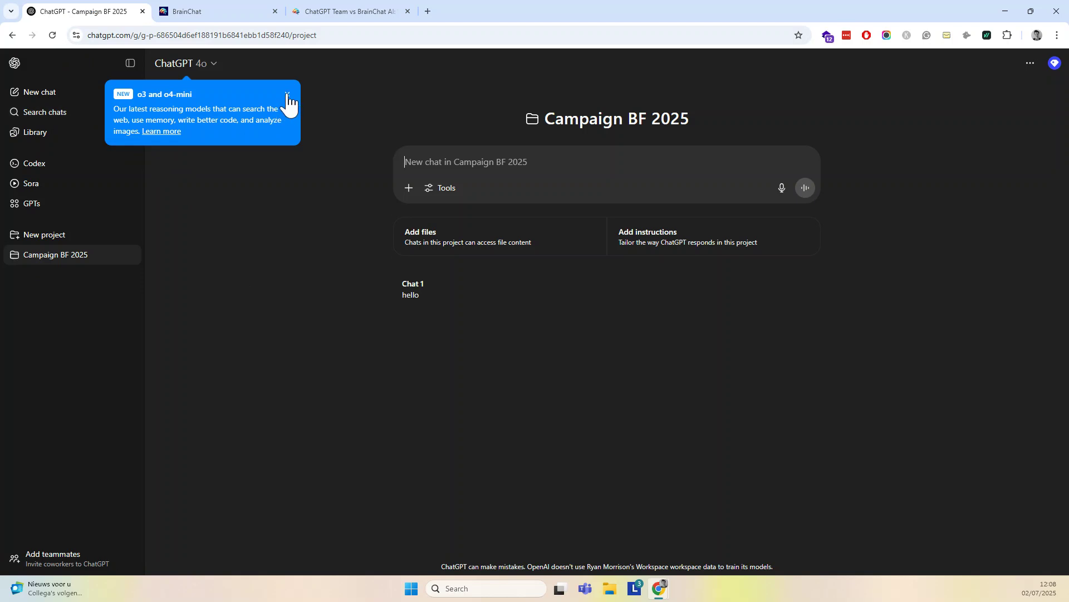
pyautogui.click(287, 94)
pyautogui.click(211, 65)
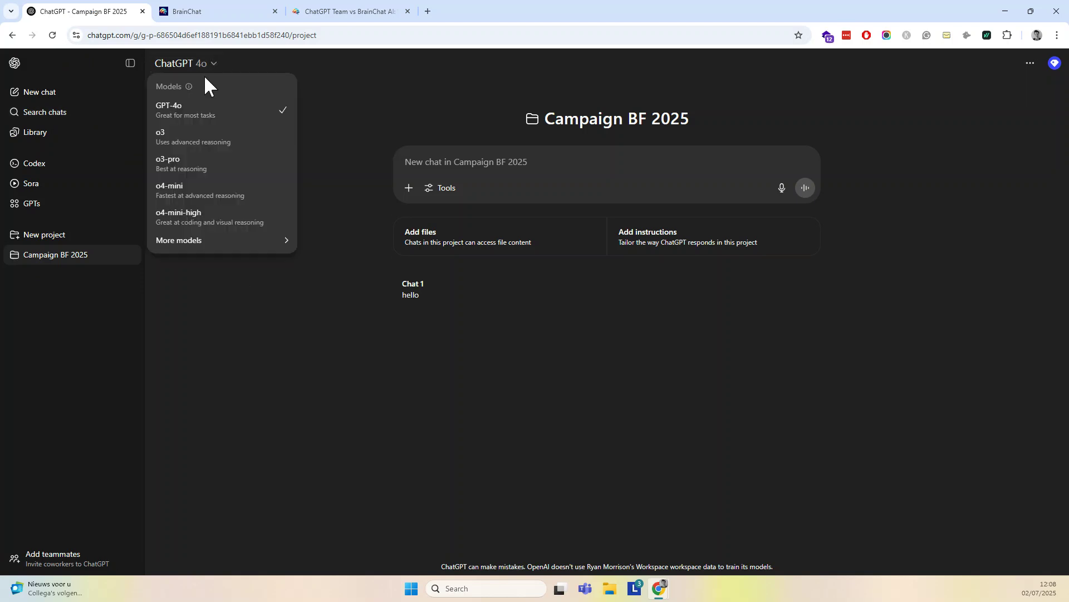
pyautogui.click(334, 71)
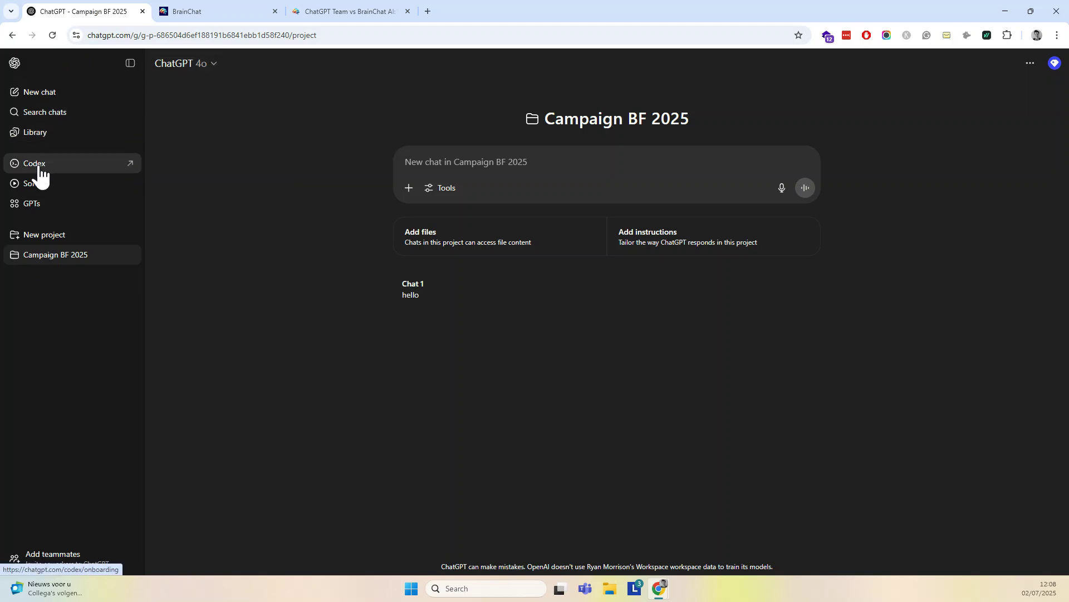
pyautogui.click(49, 112)
pyautogui.write('chat')
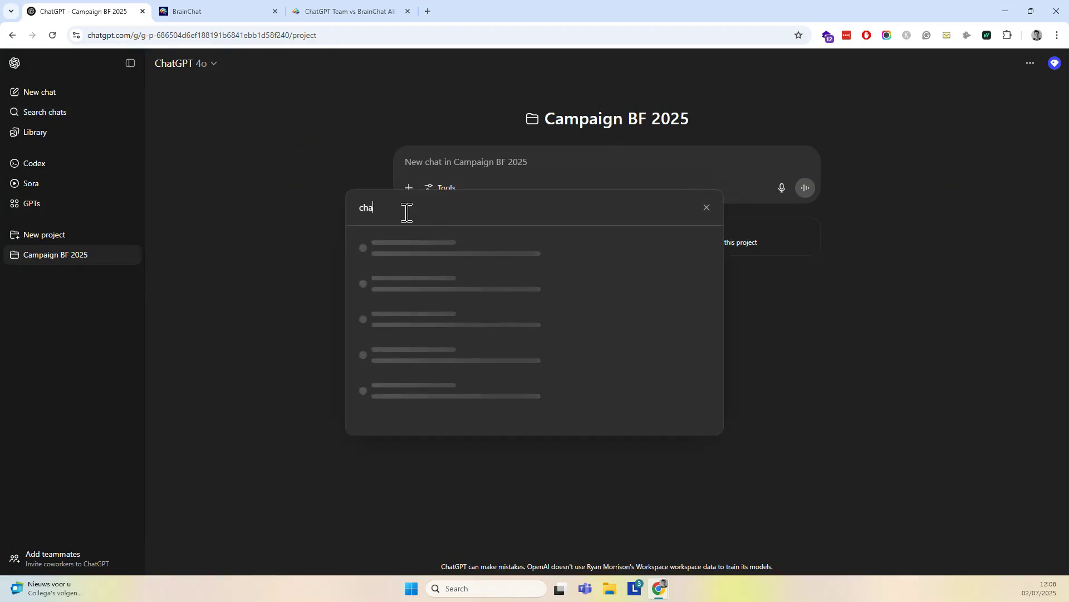
pyautogui.click(707, 207)
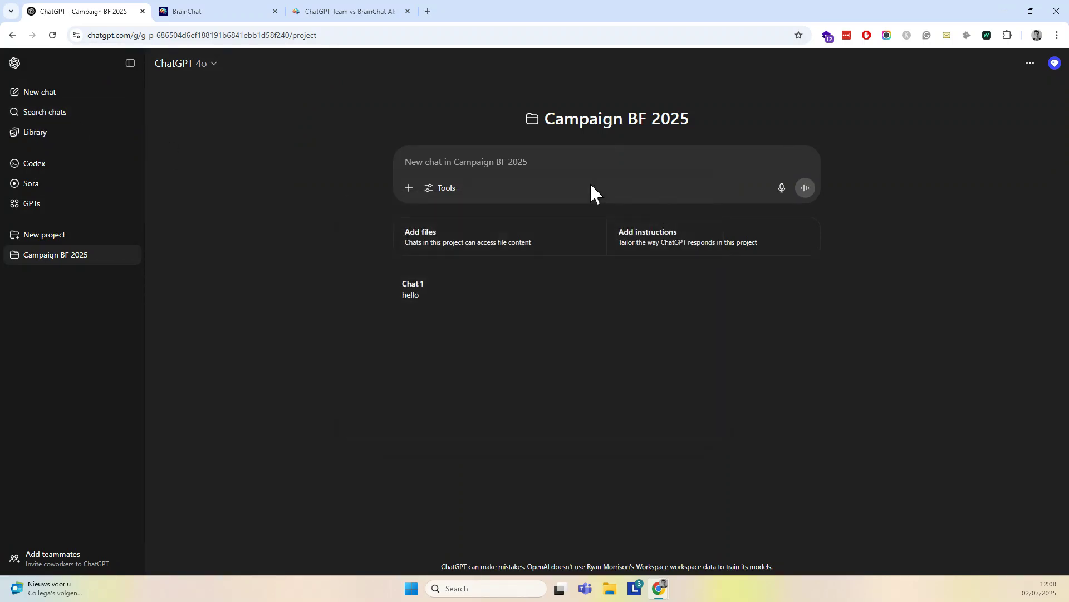
# Step: Open the Campaign BF 2025 project, then switch to BrainChat and close Organization Settings
pyautogui.click(52, 262)
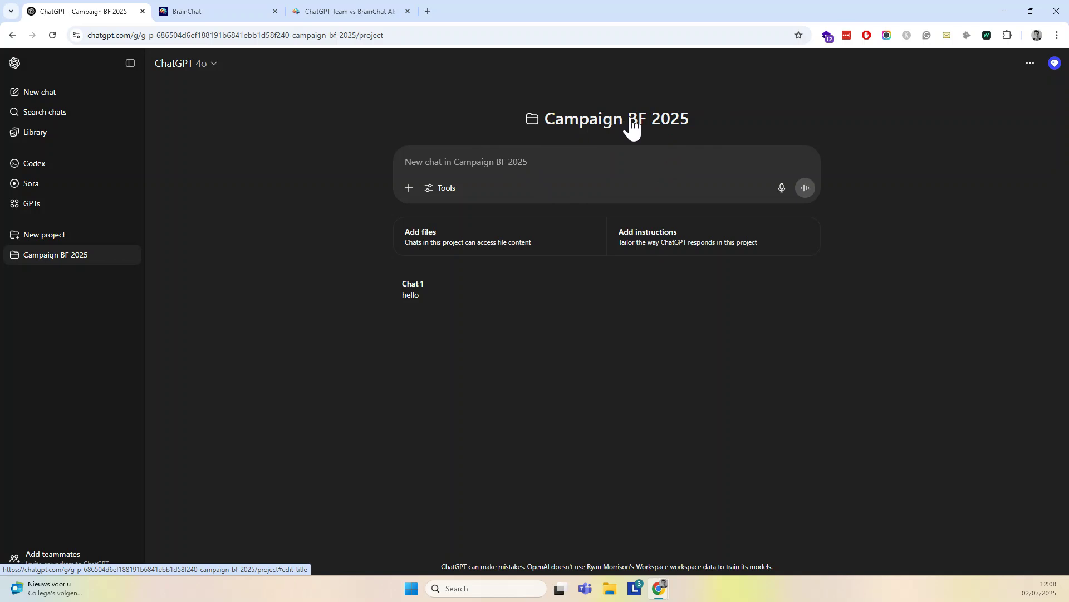
pyautogui.click(200, 12)
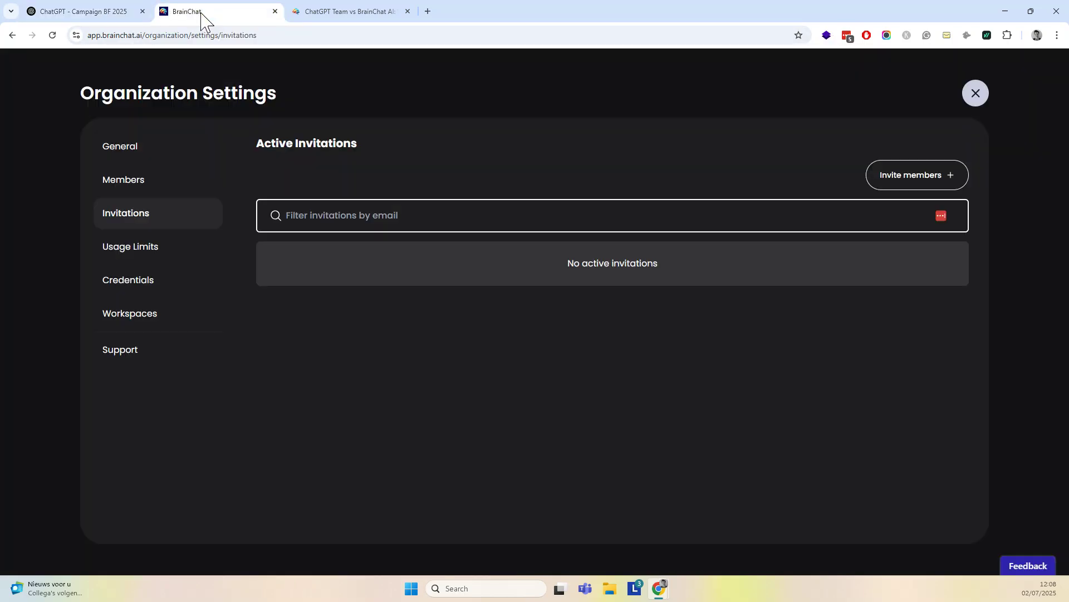
pyautogui.click(976, 93)
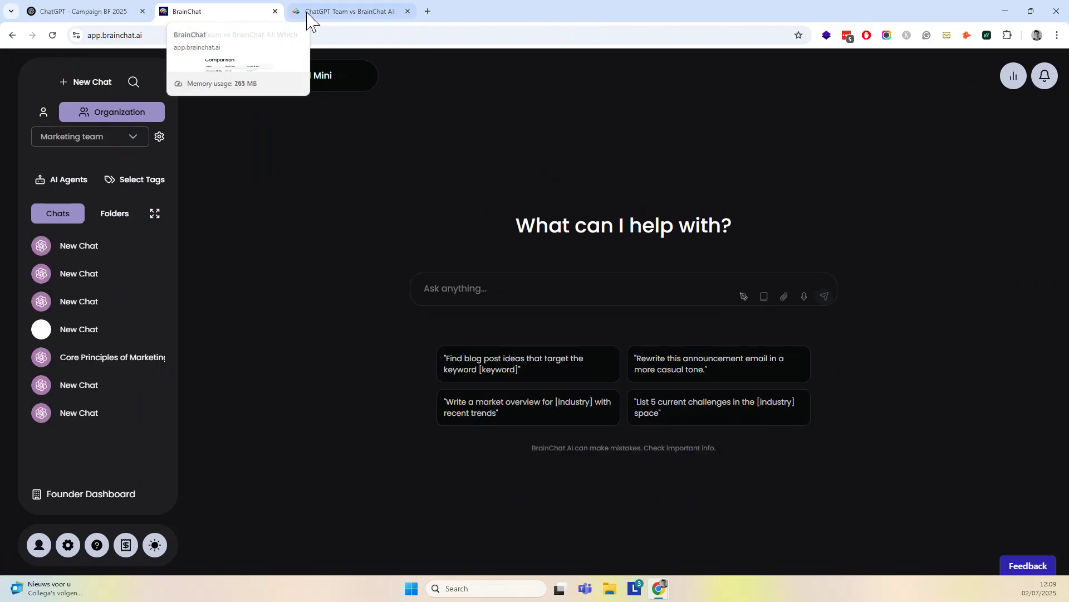
# Step: Open the ChatGPT Team vs BrainChat.ai Team article and scroll to its pricing table
pyautogui.click(324, 12)
pyautogui.scroll(7, 593, 110)
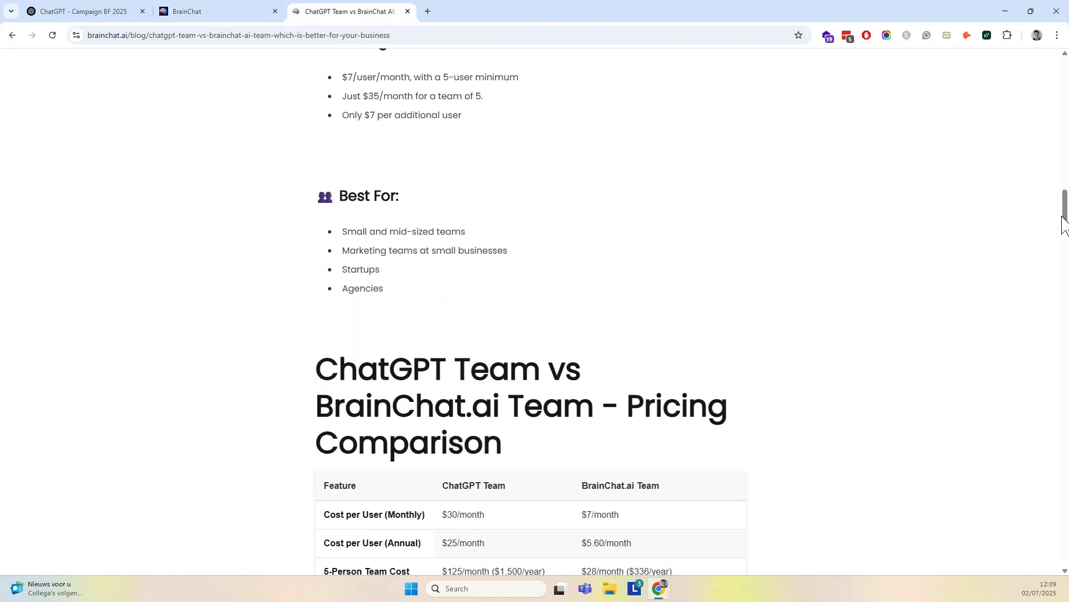
pyautogui.moveTo(1062, 223); pyautogui.dragTo(334, 50)
pyautogui.moveTo(1063, 203); pyautogui.dragTo(1064, 61)
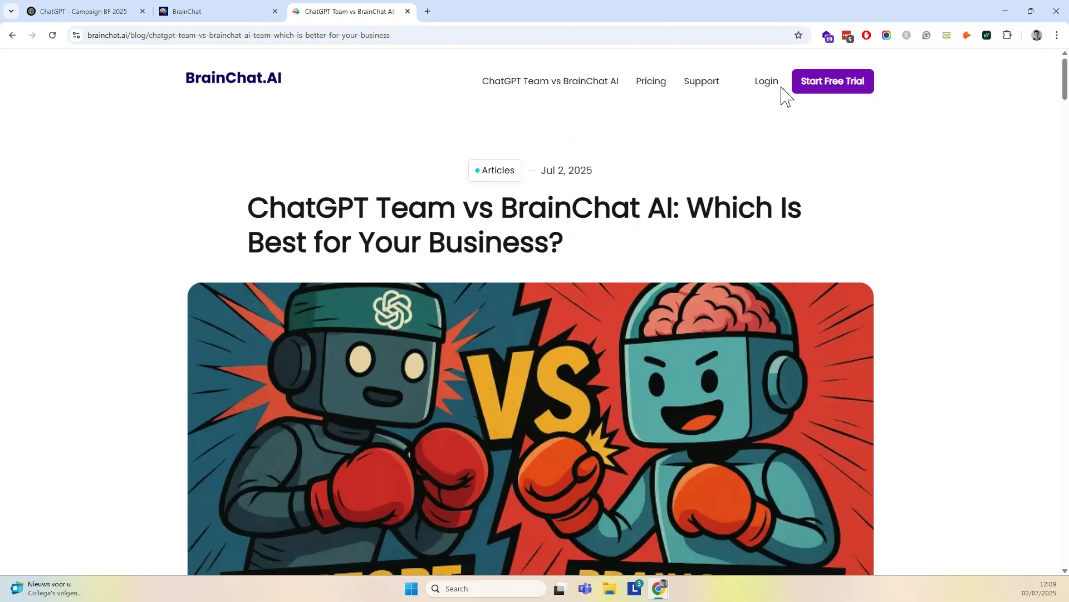
pyautogui.click(564, 83)
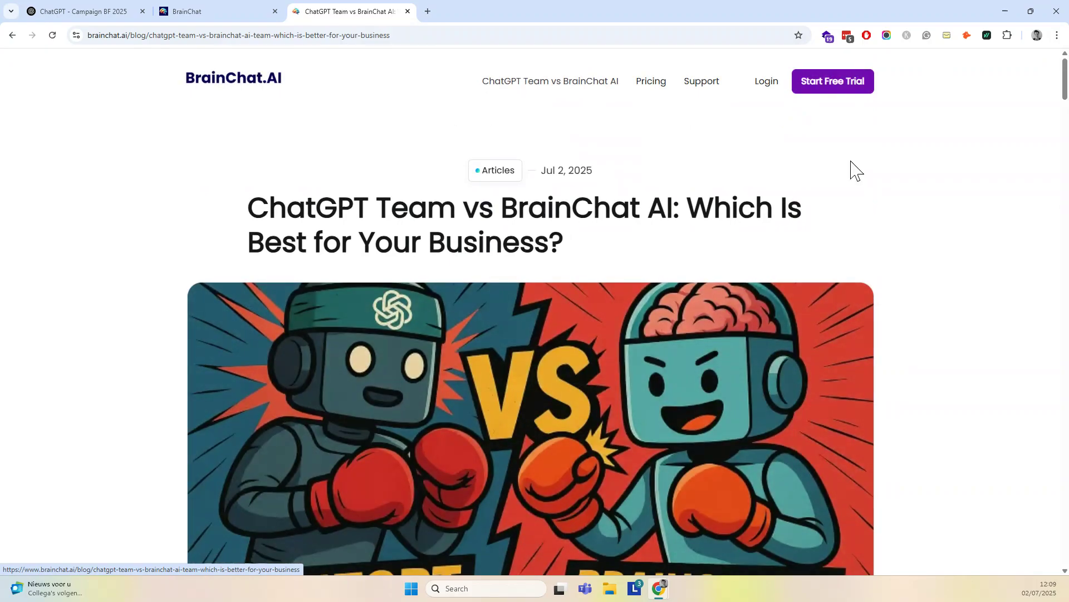
pyautogui.moveTo(1063, 86); pyautogui.dragTo(1059, 244)
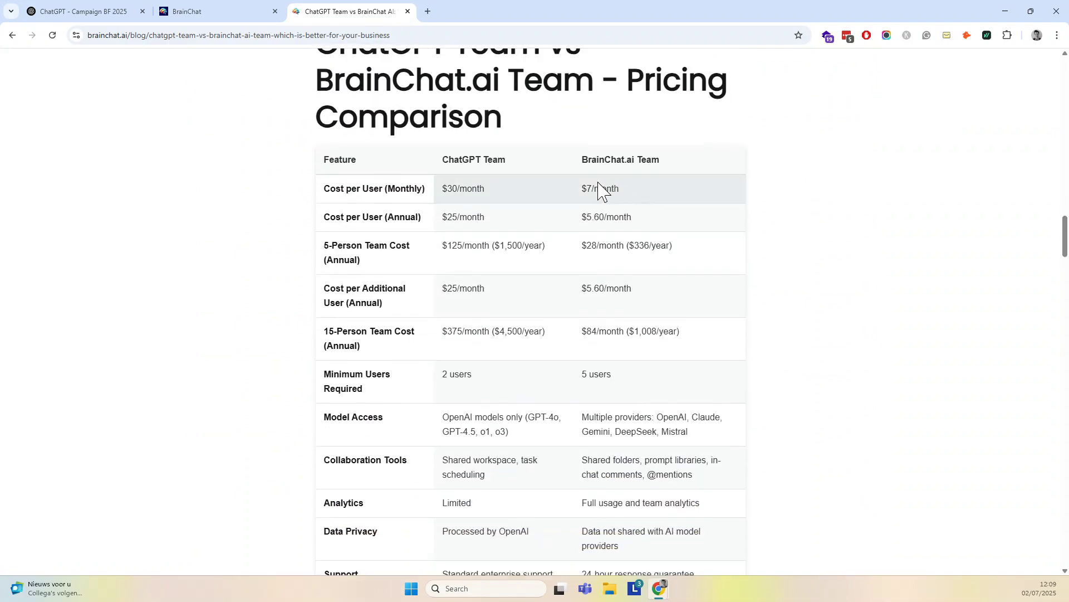
pyautogui.scroll(-5, 594, 203)
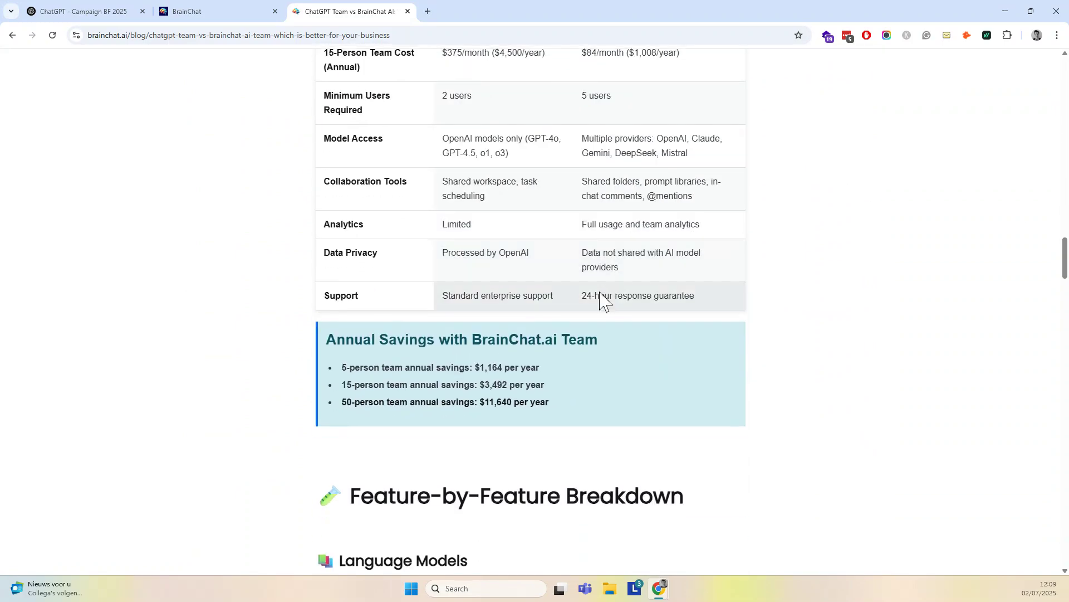
pyautogui.scroll(3, 591, 301)
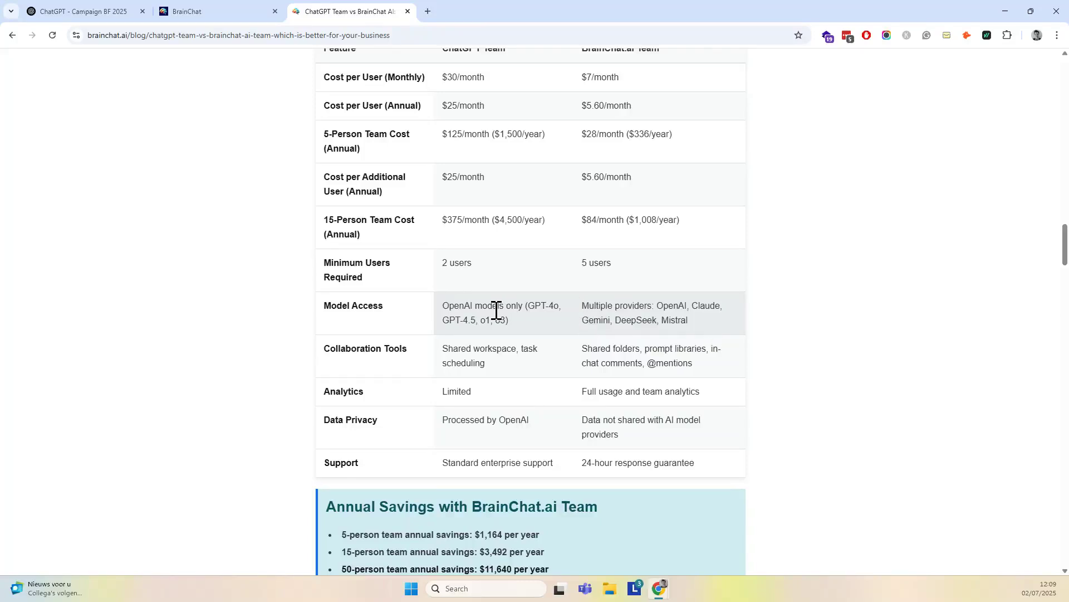
pyautogui.scroll(-1, 520, 361)
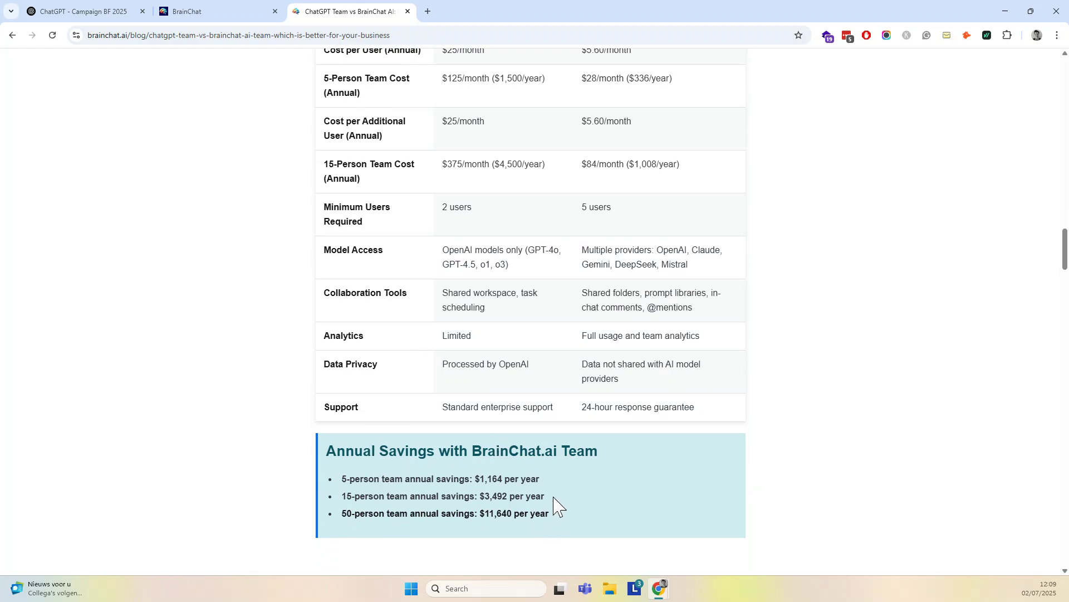
# Step: Switch back to the app.brainchat.ai chat tab
pyautogui.click(203, 16)
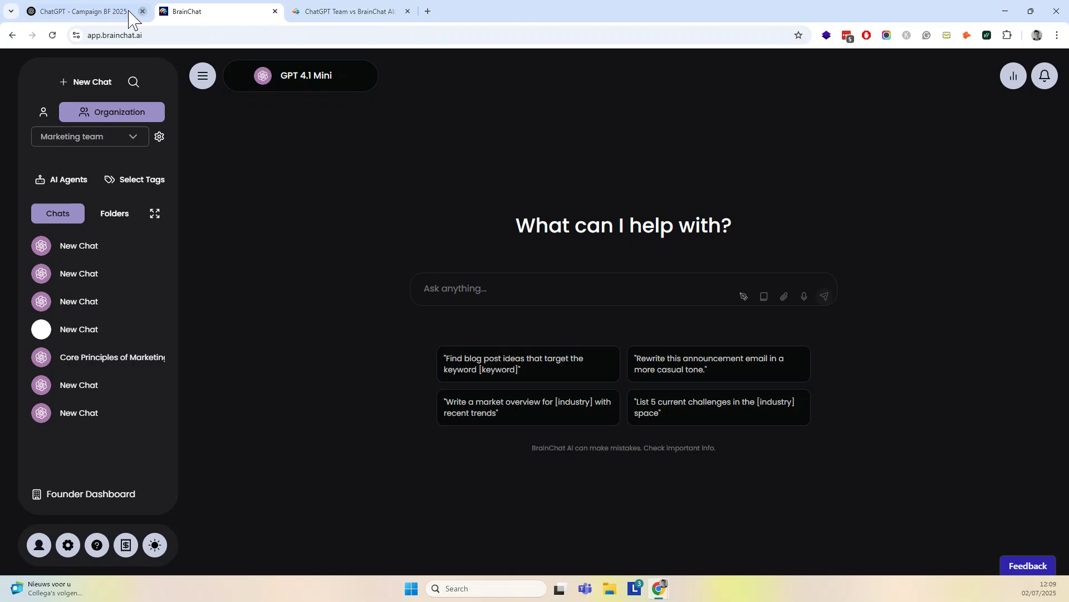
pyautogui.moveTo(117, 18)
# Step: Add a new folder beside Marketing and retitle it 'BF 2025'
pyautogui.click(117, 221)
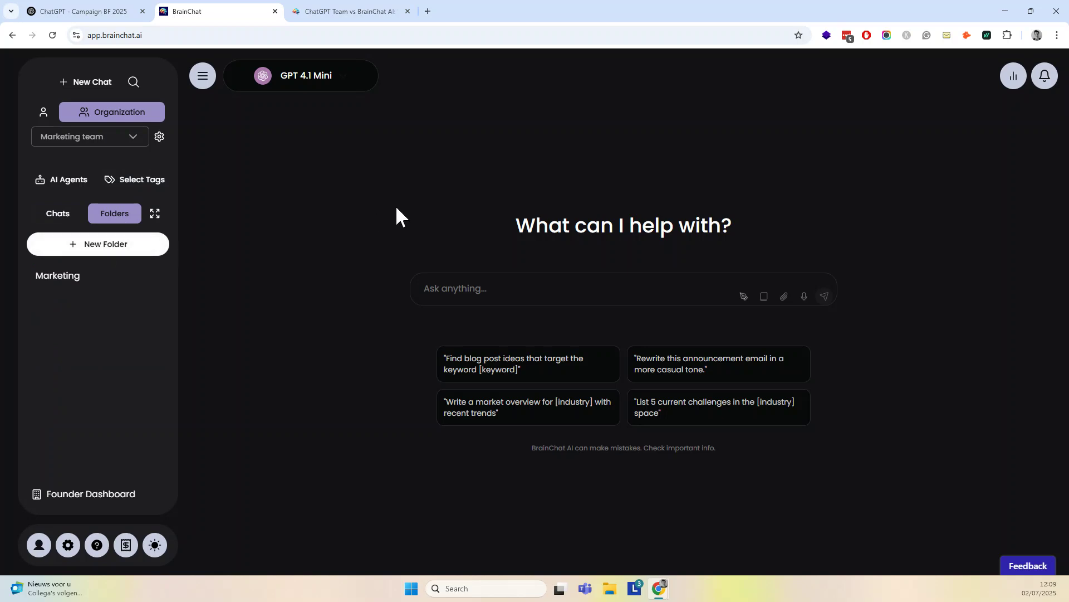
pyautogui.click(89, 246)
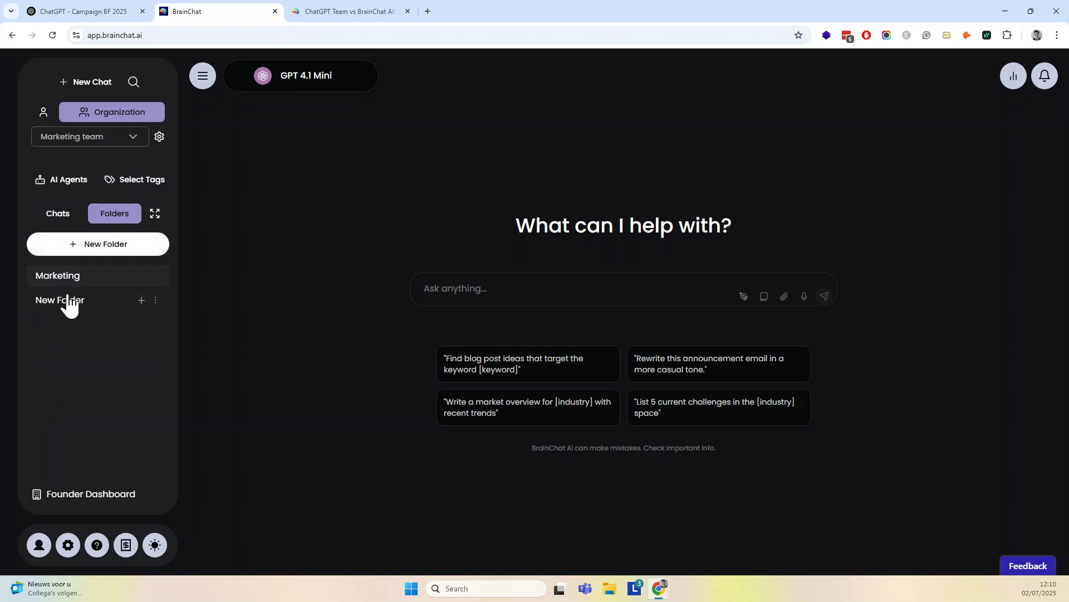
pyautogui.click(152, 301)
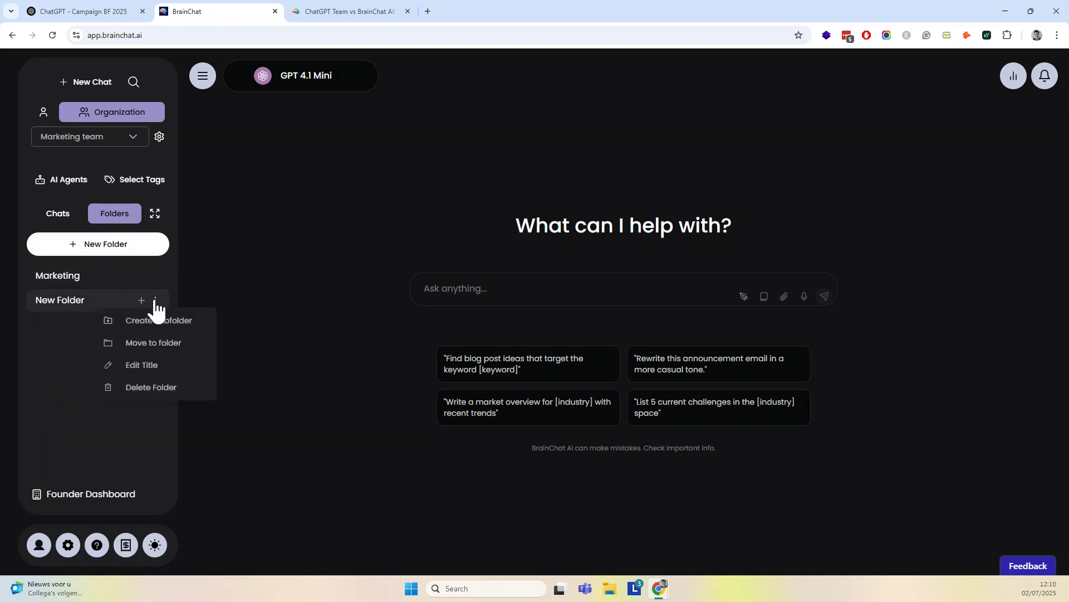
pyautogui.click(143, 362)
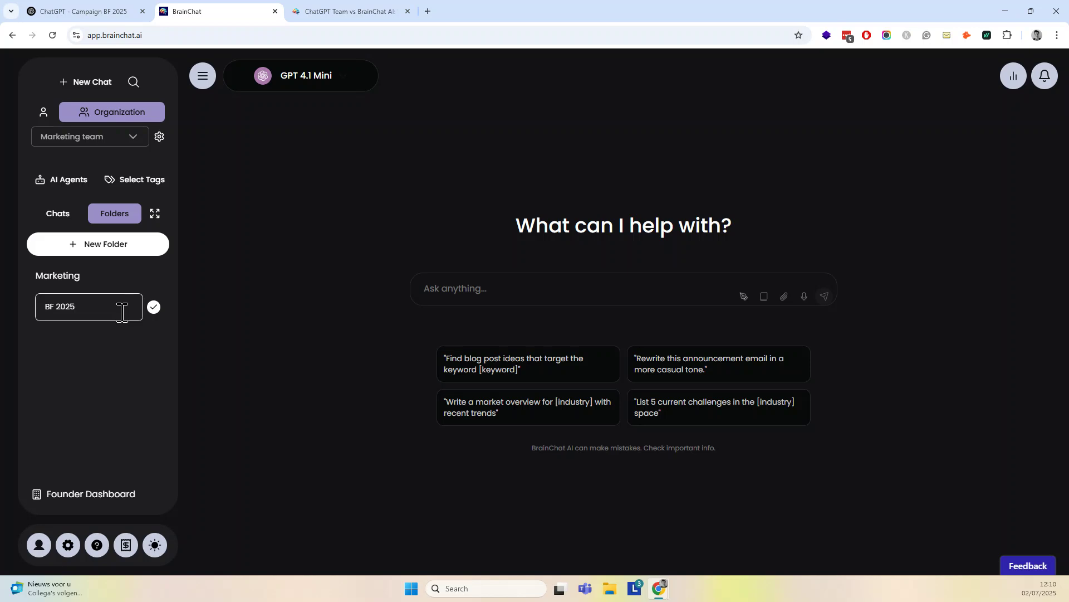
pyautogui.click(156, 303)
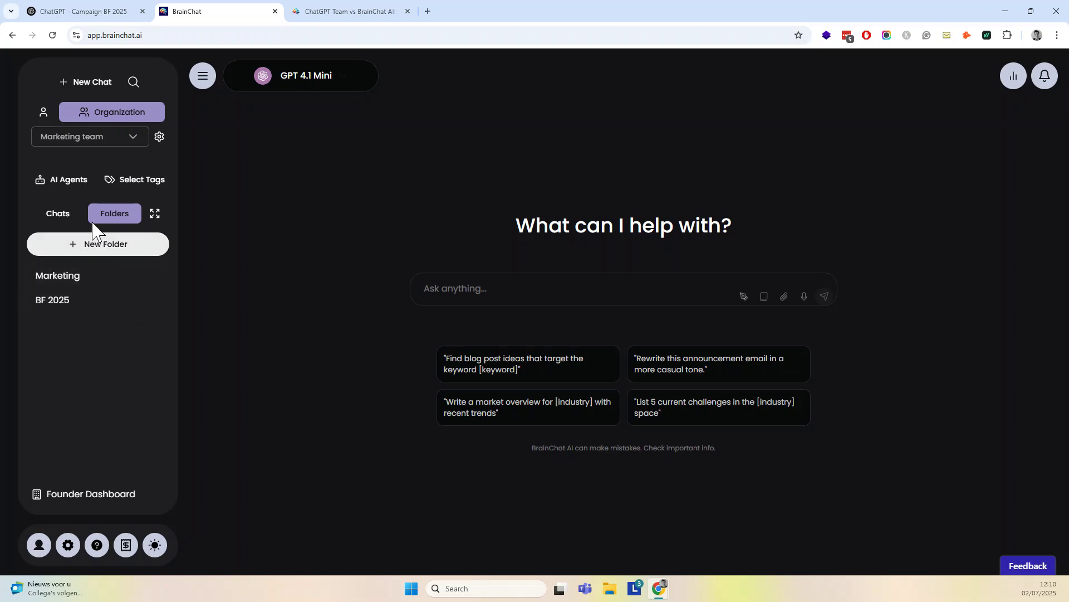
pyautogui.click(60, 219)
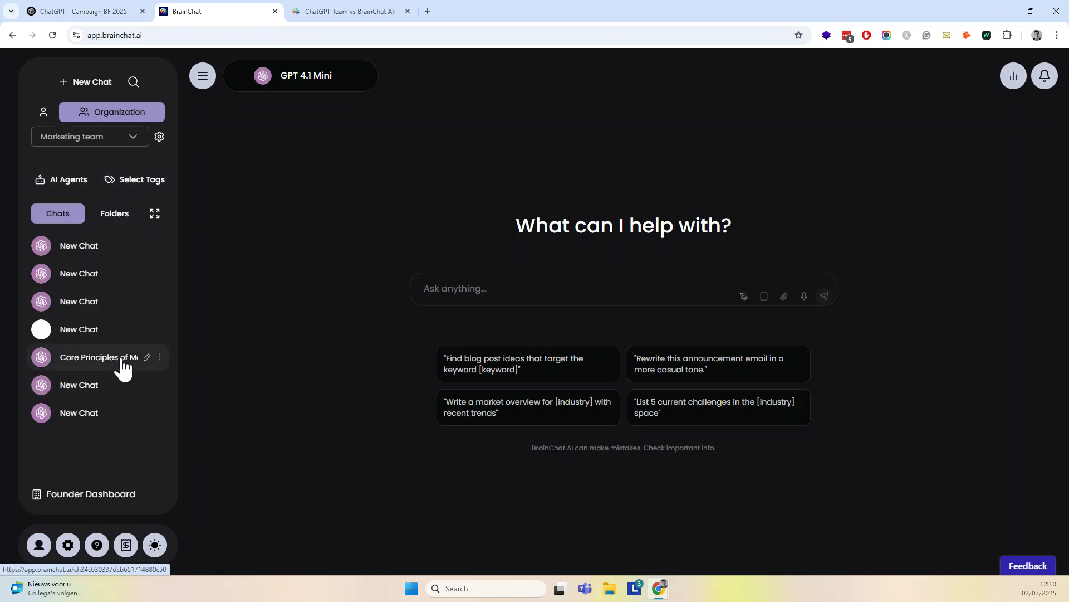
# Step: Move the Core Principles of Marketing chat into the BF 2025 folder
pyautogui.click(160, 361)
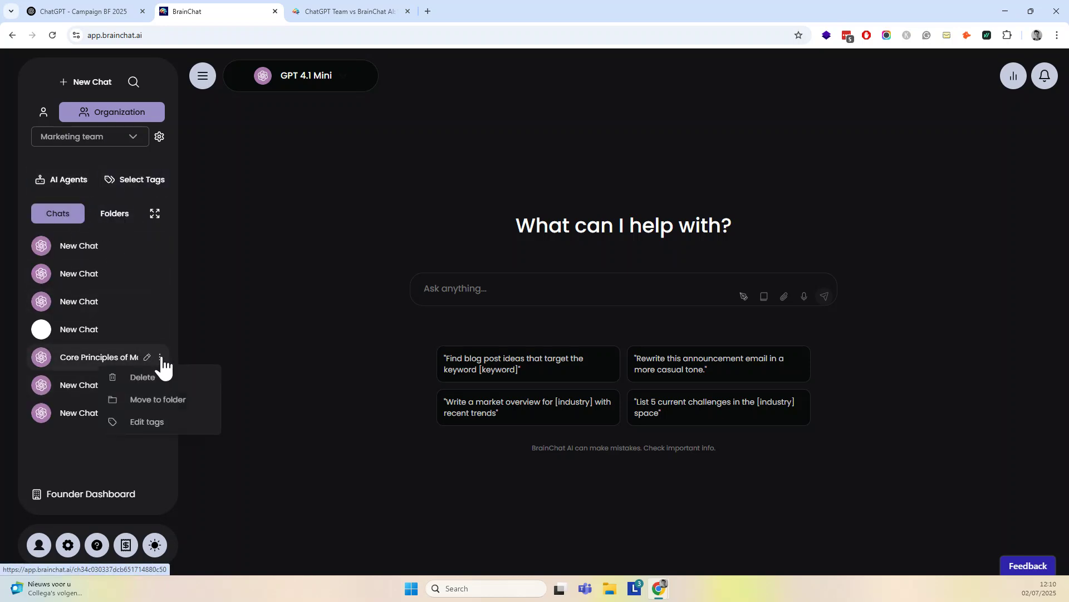
pyautogui.click(158, 398)
pyautogui.click(473, 319)
pyautogui.click(457, 371)
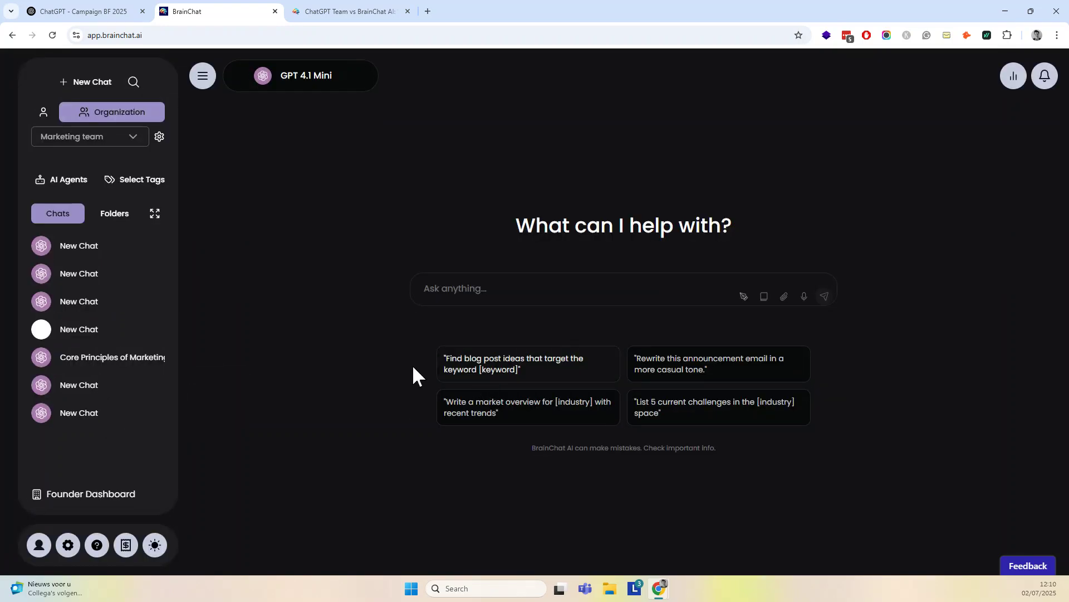
# Step: Open the chat from BF 2025 via the full-screen browser's grid folder view
pyautogui.click(155, 219)
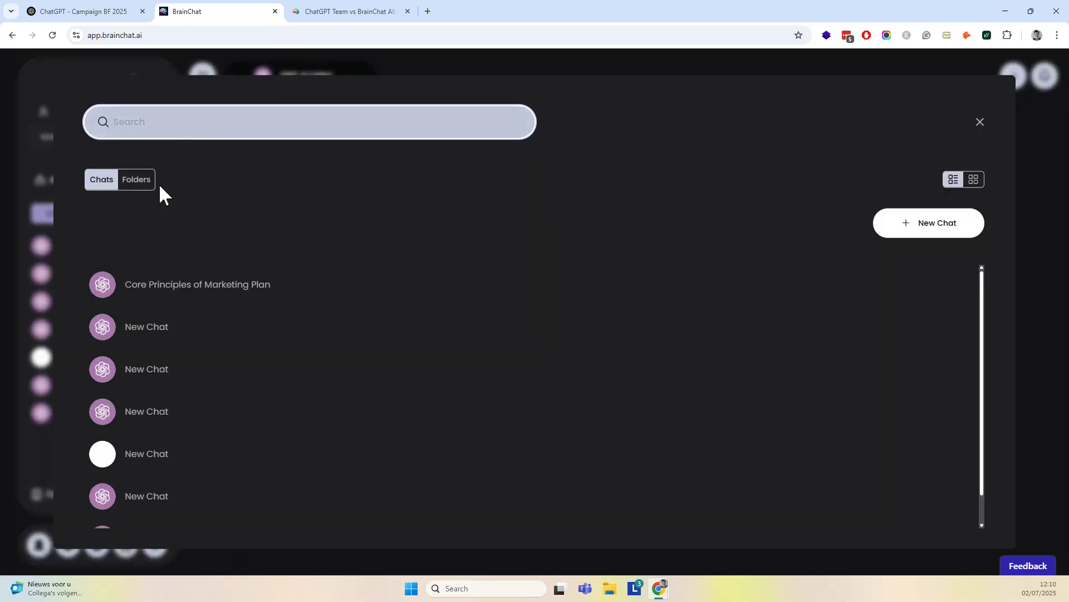
pyautogui.click(141, 184)
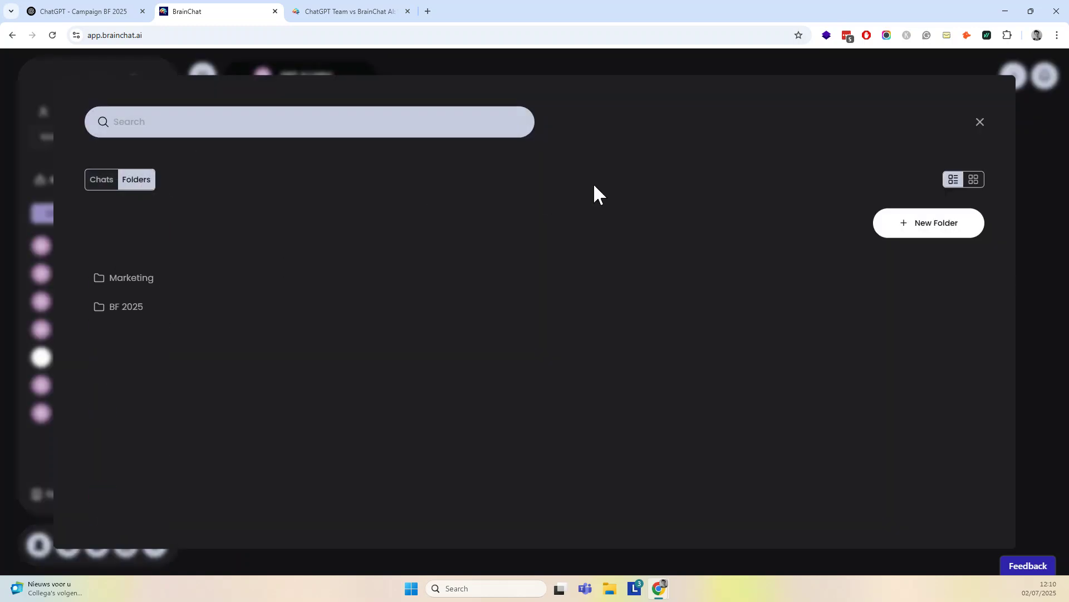
pyautogui.click(979, 184)
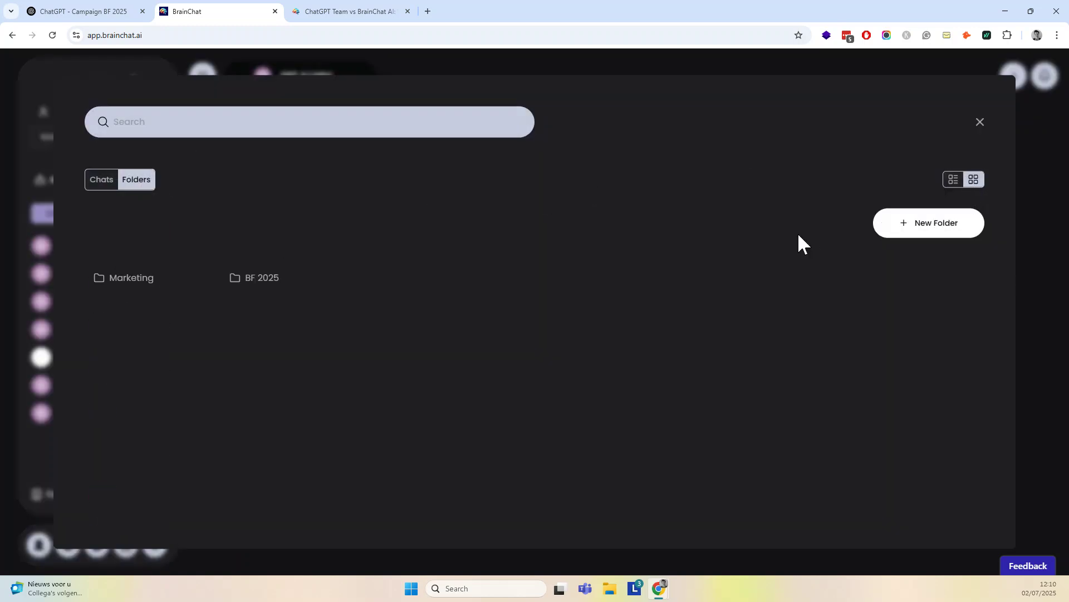
pyautogui.click(259, 282)
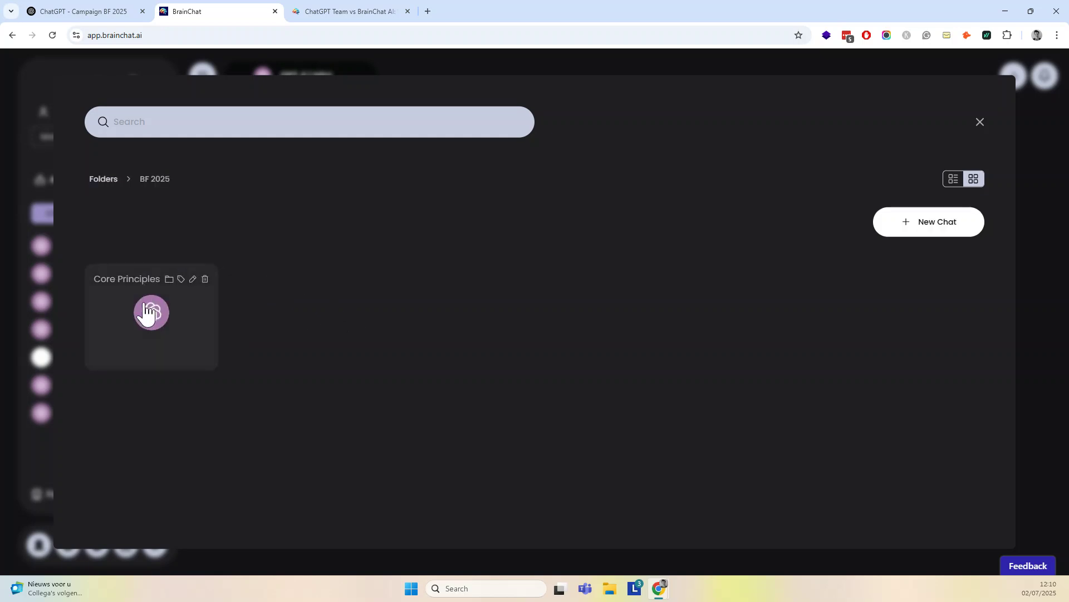
pyautogui.click(139, 349)
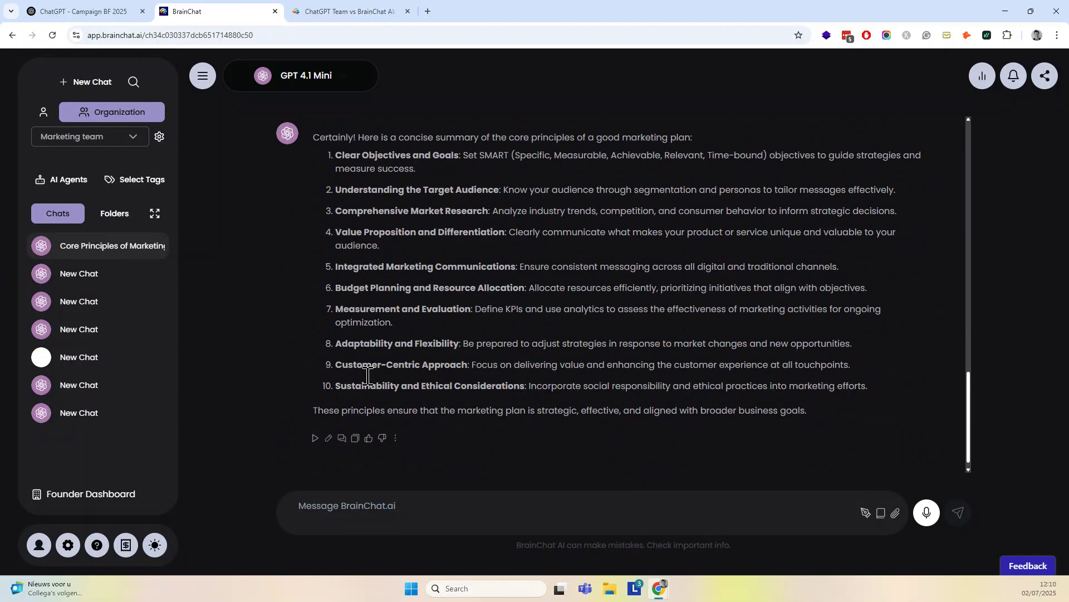
# Step: Start a comment on the marketing-plan answer and @-mention a team colleague's e-mail
pyautogui.click(342, 438)
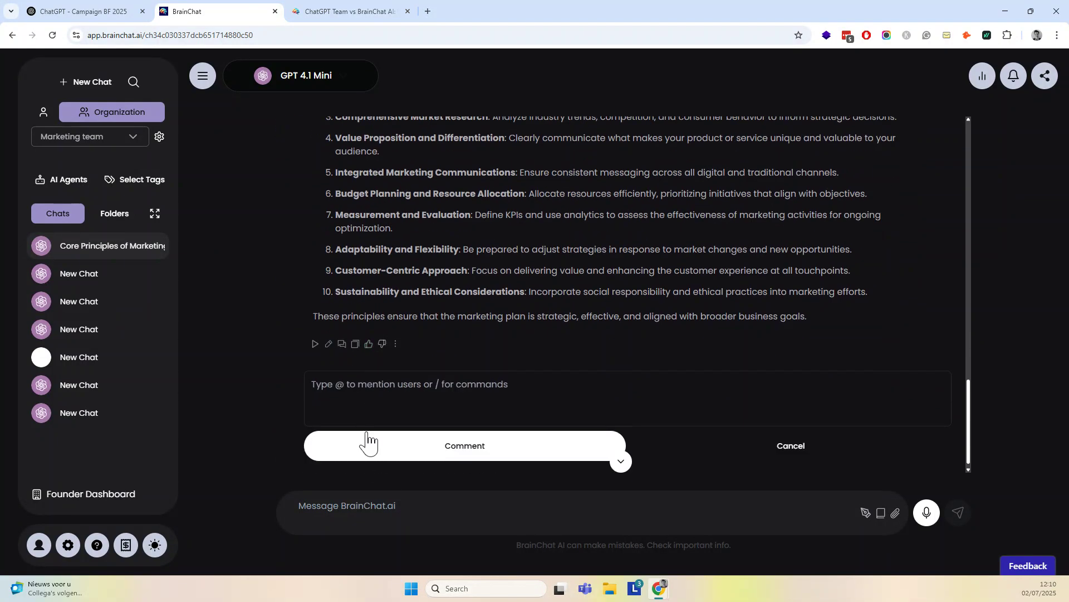
pyautogui.click(359, 372)
pyautogui.write('@')
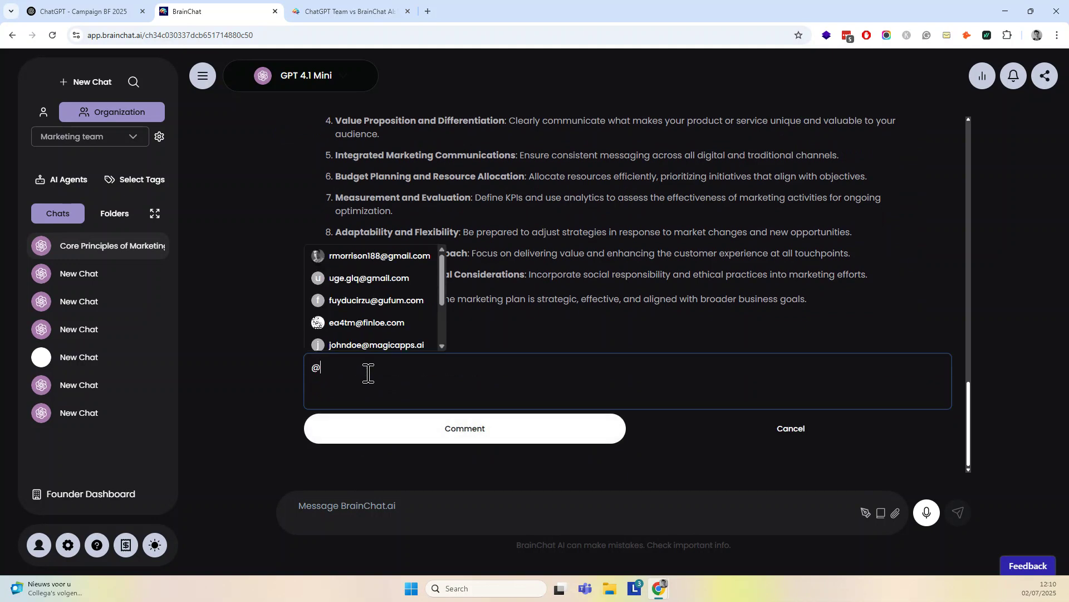
pyautogui.click(367, 345)
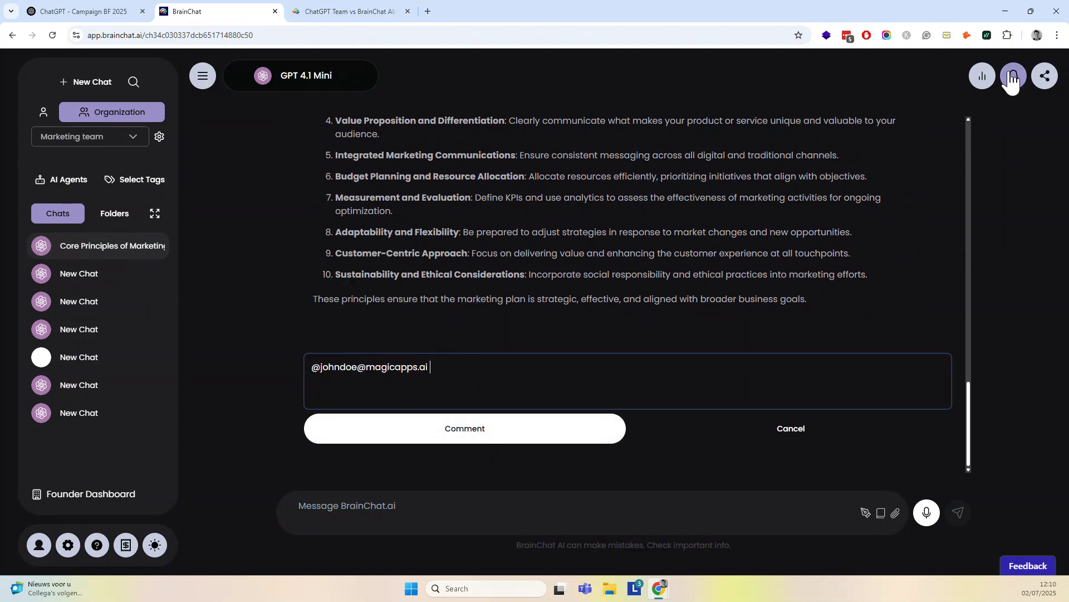
# Step: Show the ChatGPT Campaign BF 2025 tab, glance back at BrainChat, then return
pyautogui.click(97, 13)
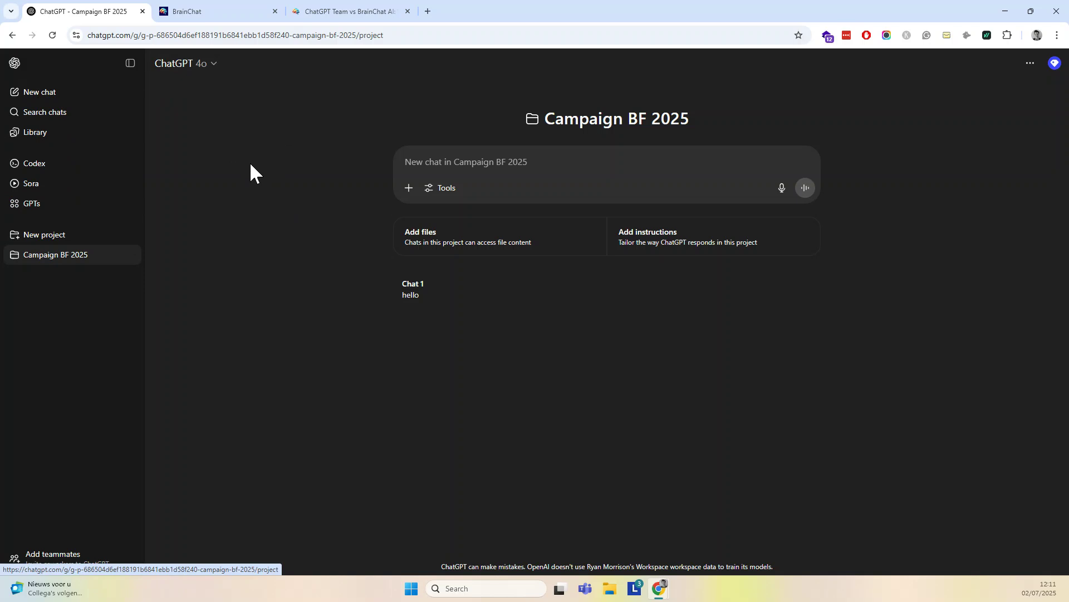
pyautogui.click(250, 14)
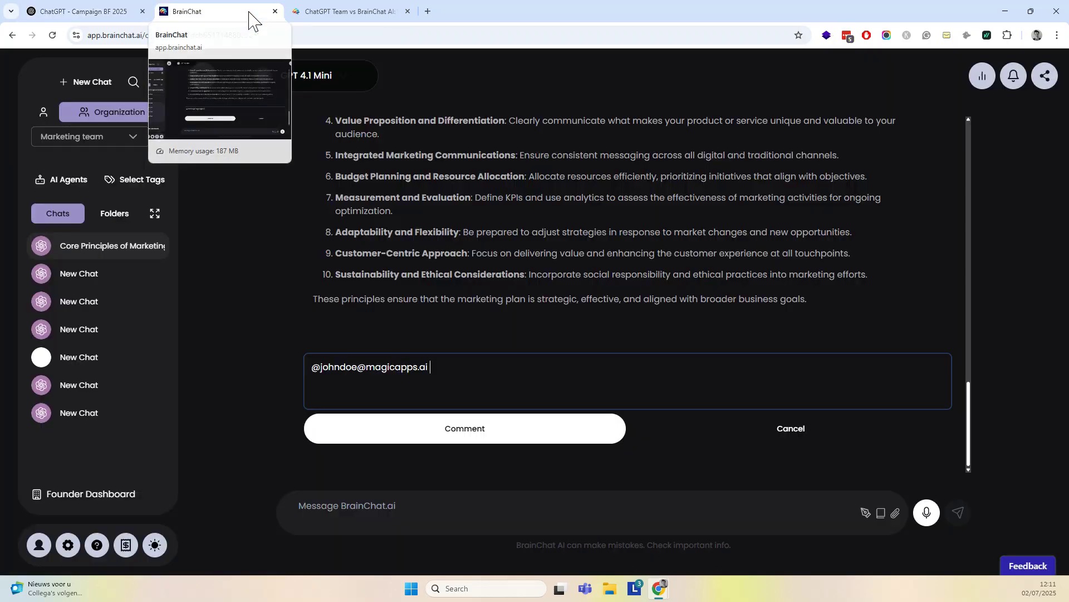
pyautogui.click(122, 9)
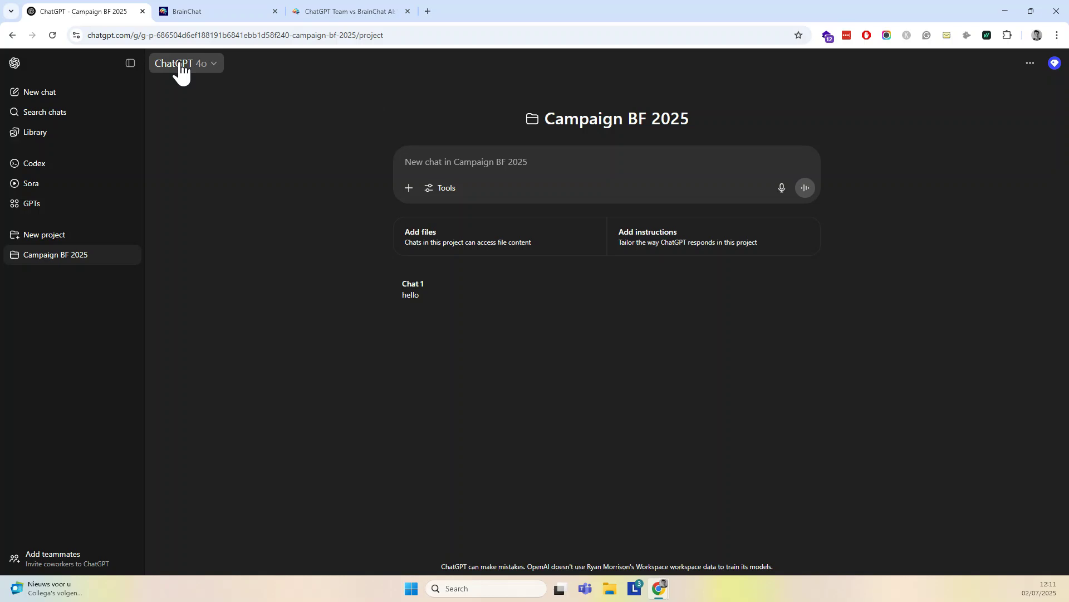